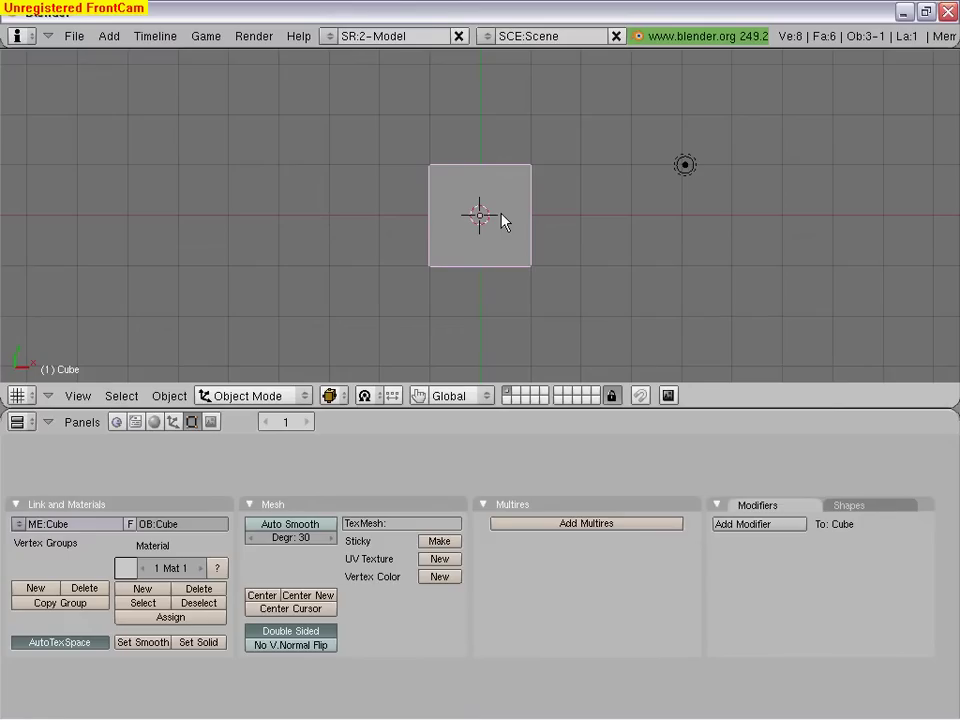
Delete the default cube and add a UV sphere mesh in its place
key("x")
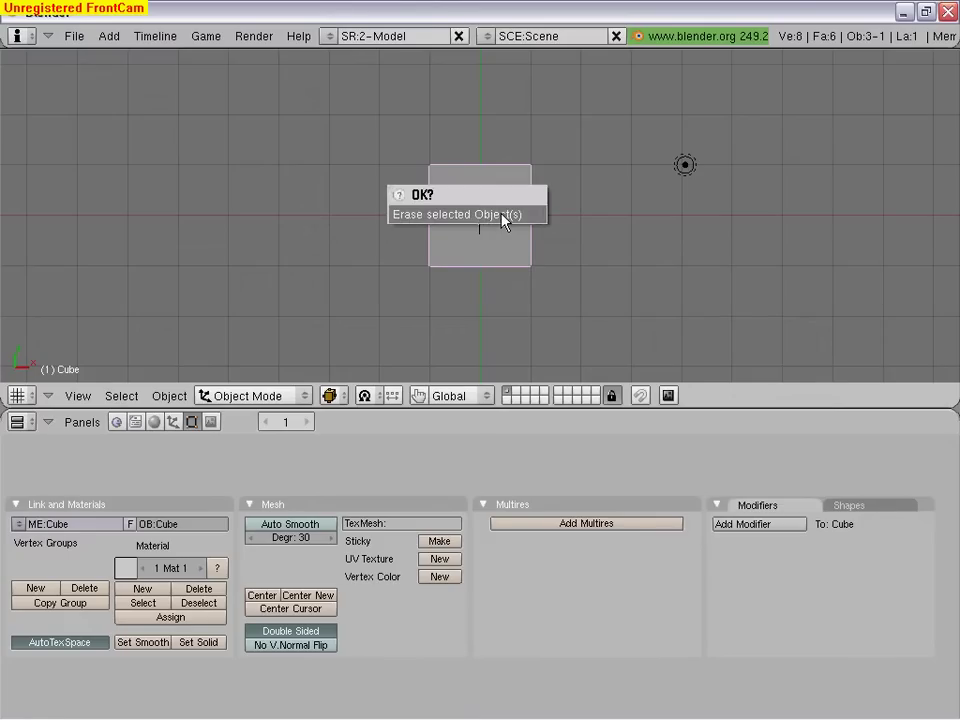
left_click(503, 221)
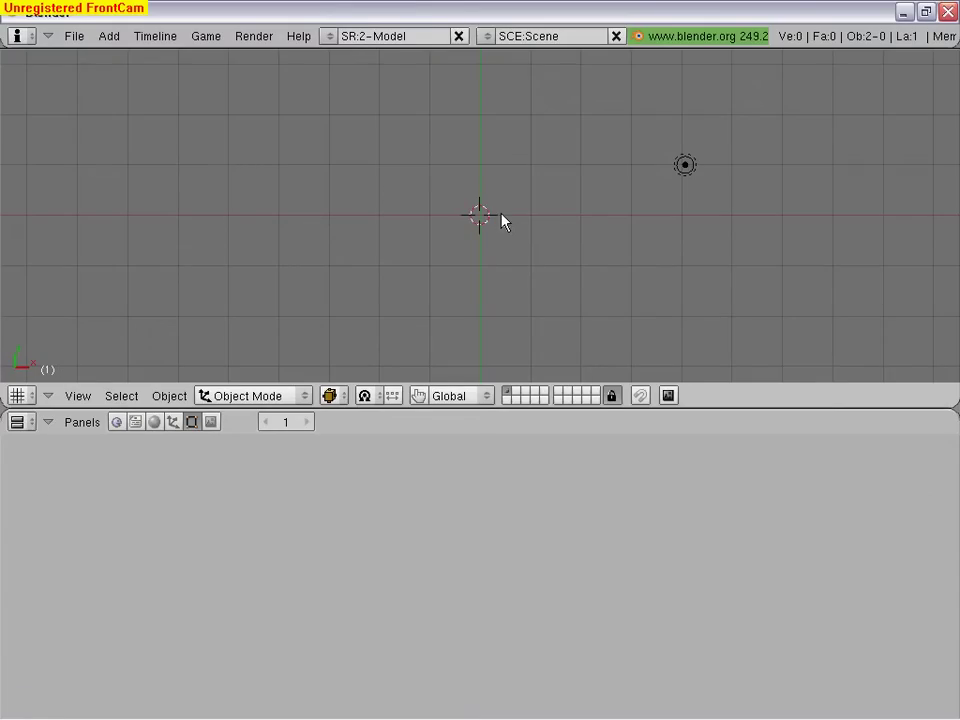
key("space")
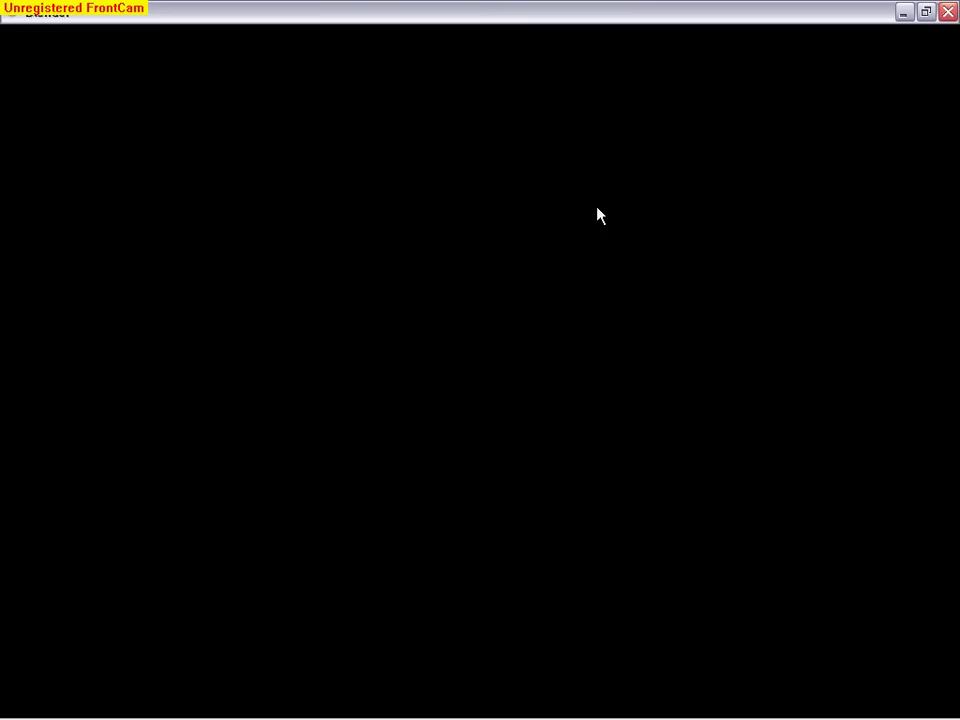
mouse_move(605, 209)
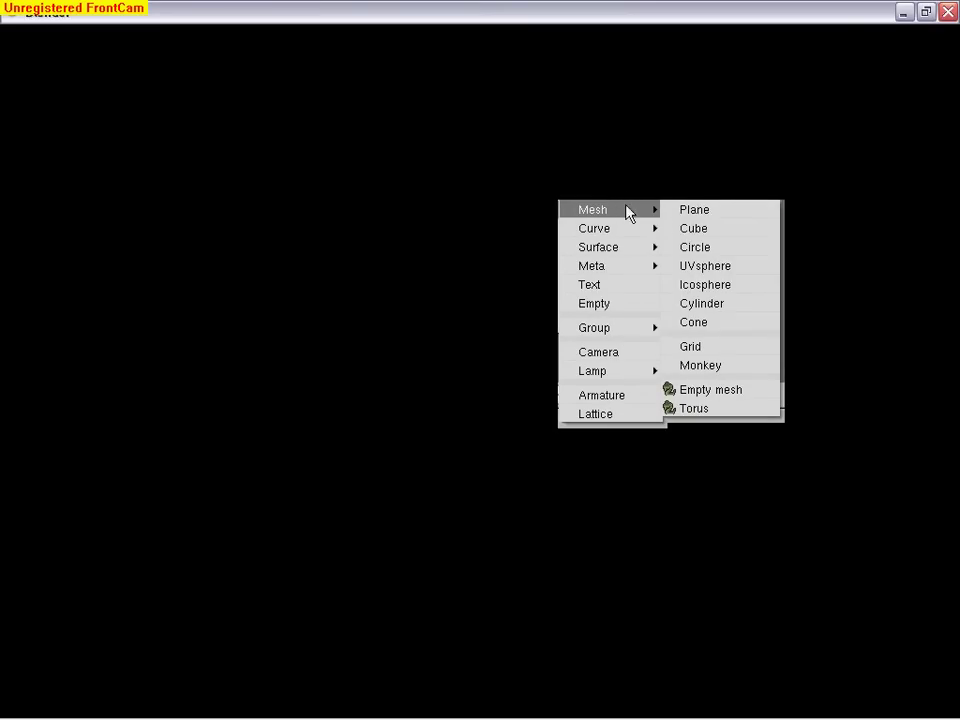
left_click(708, 268)
left_click(792, 266)
scroll(519, 290, "up", 1)
scroll(519, 290, "up", 2)
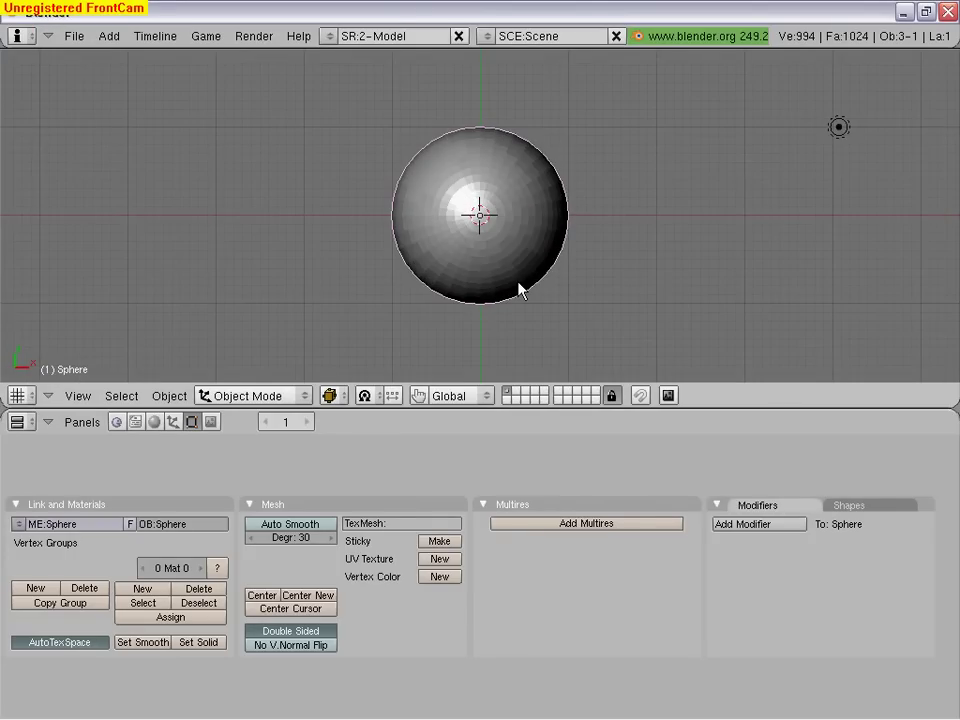
In Edit Mode, apply Fractal subdivision twice with random factor 10, then return to Object Mode
left_click(306, 398)
left_click(295, 362)
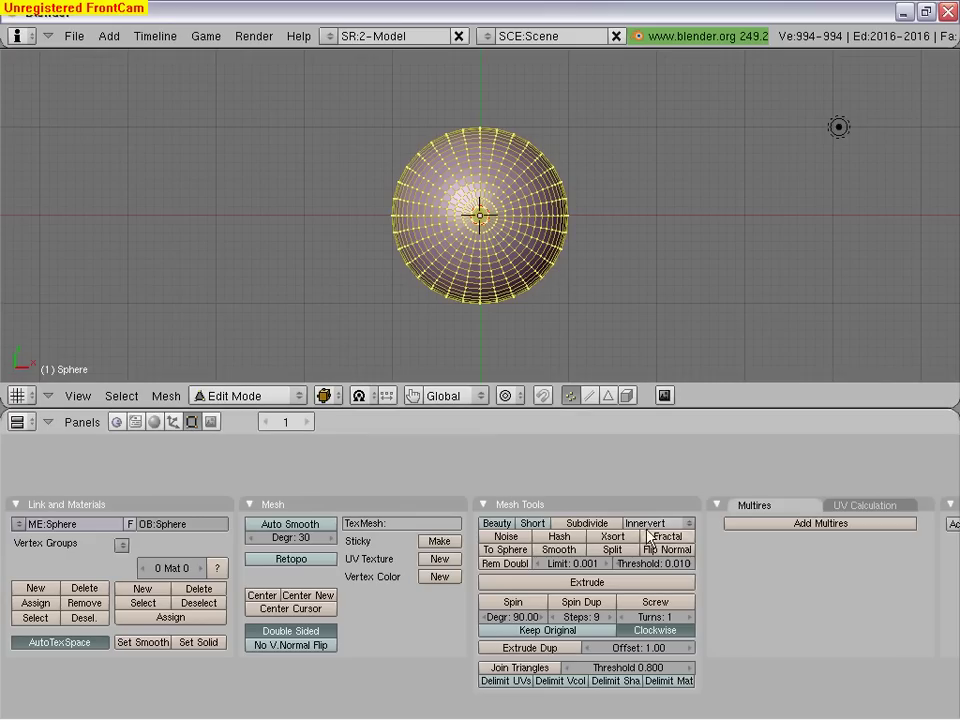
left_click(670, 537)
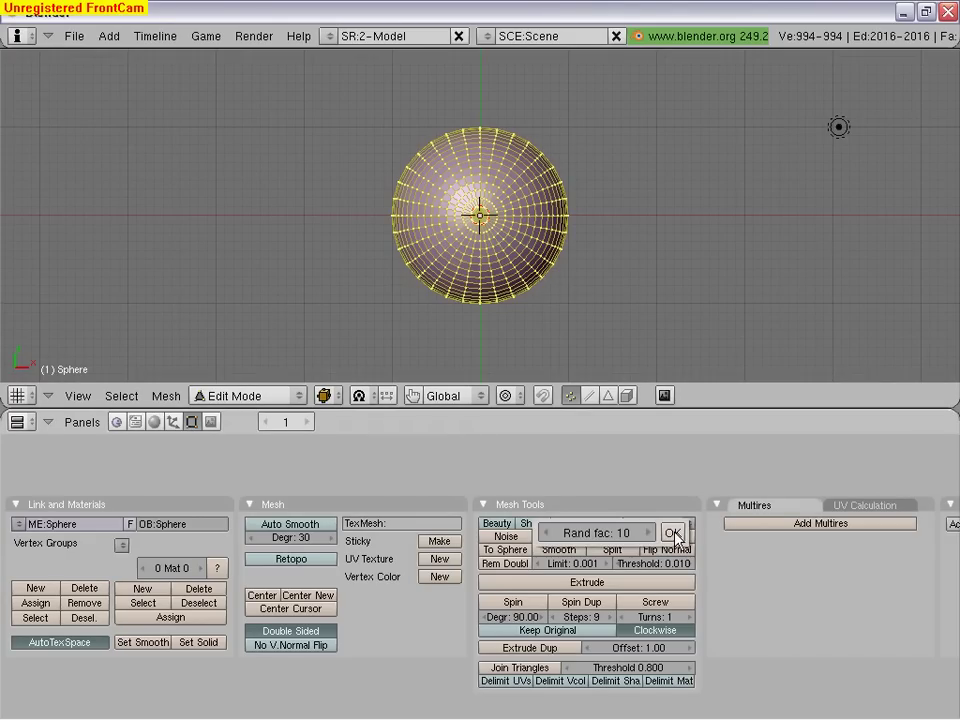
left_click(672, 529)
left_click(675, 538)
left_click(675, 537)
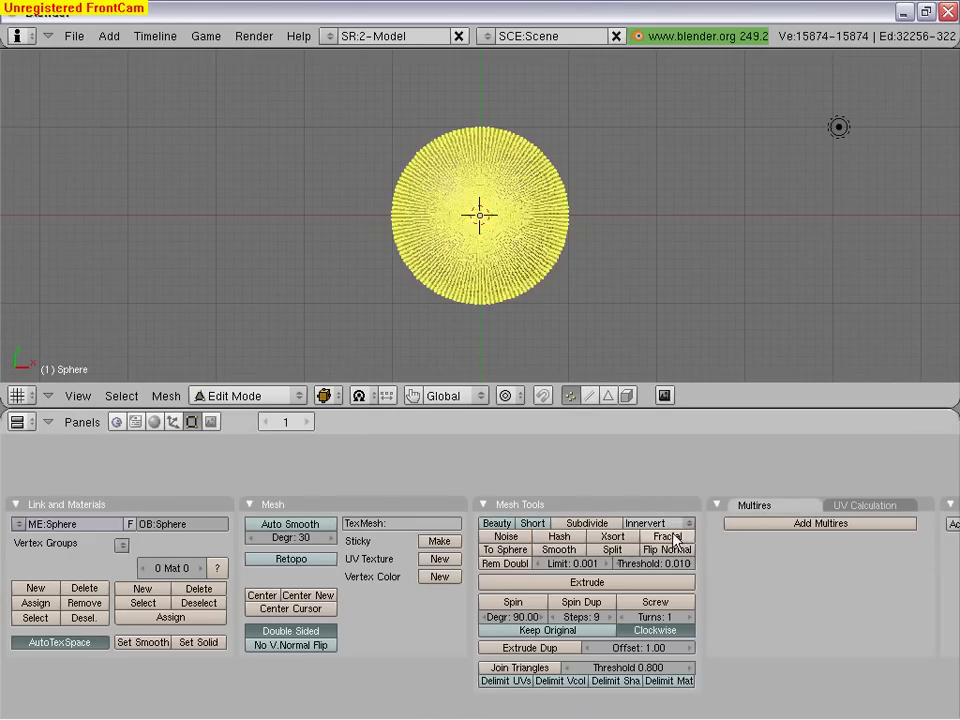
left_click(296, 396)
left_click(296, 381)
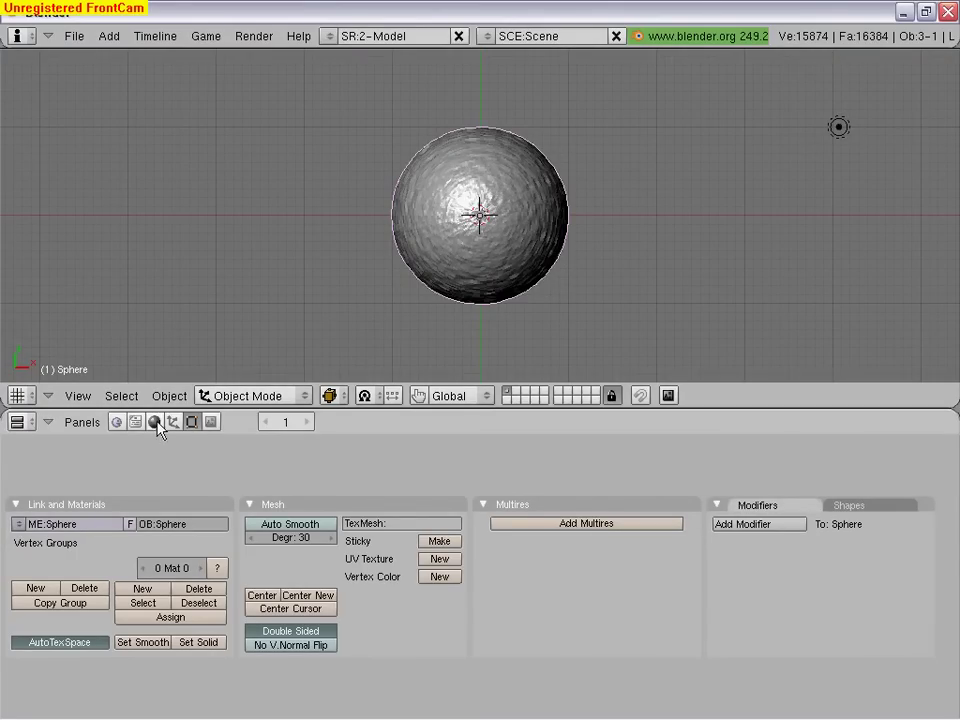
Add a new material coloured dark olive (R 0.413, G 0.403, B 0.211)
left_click(142, 589)
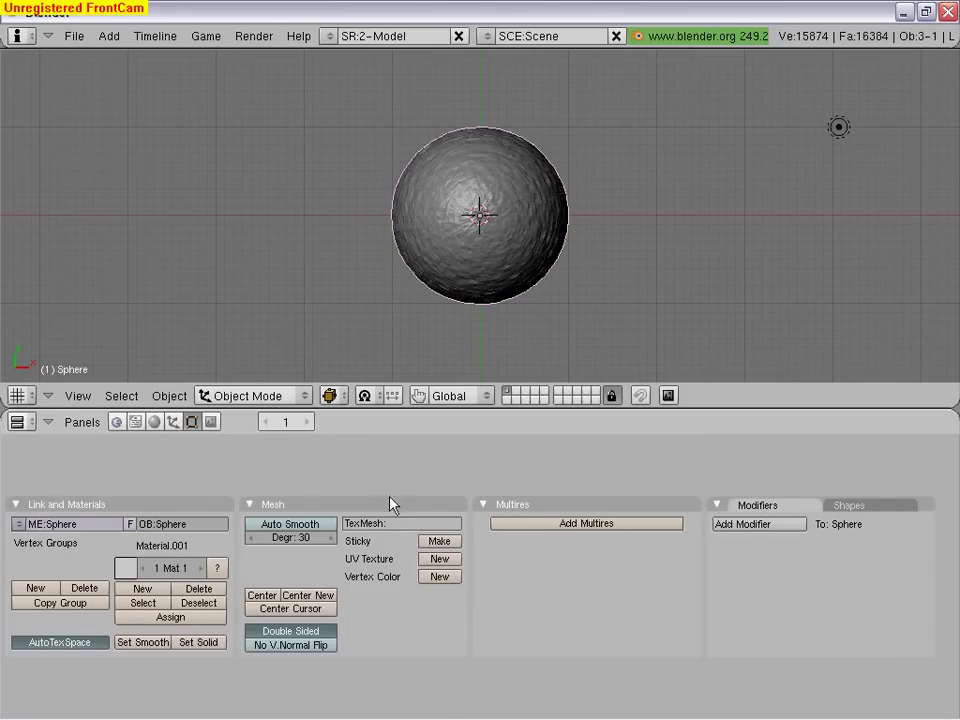
left_click(126, 568)
left_click(136, 549)
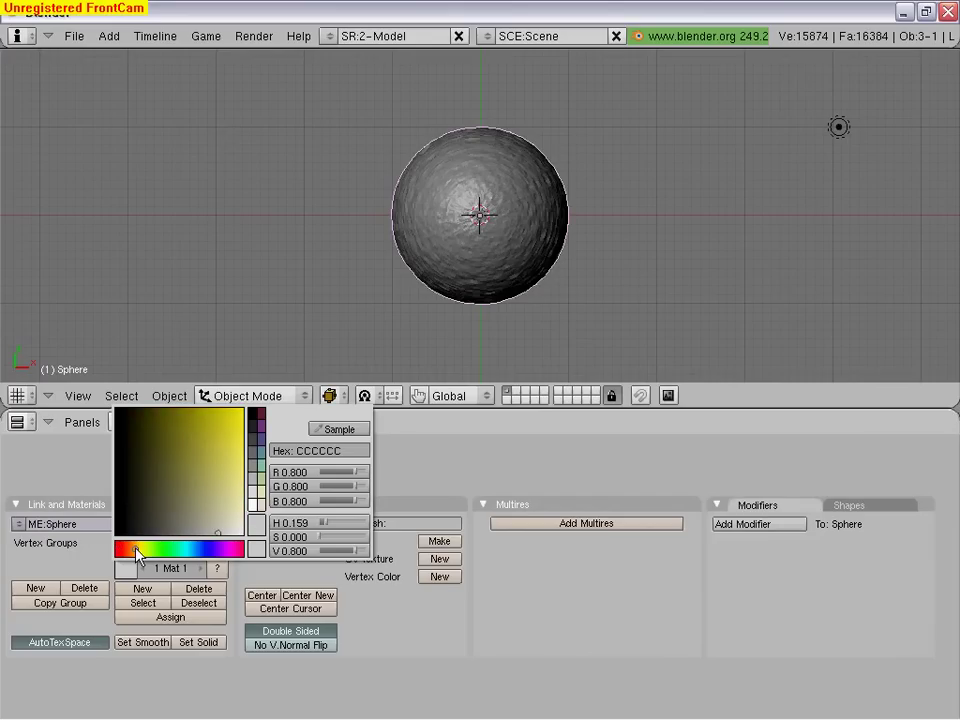
left_click(168, 478)
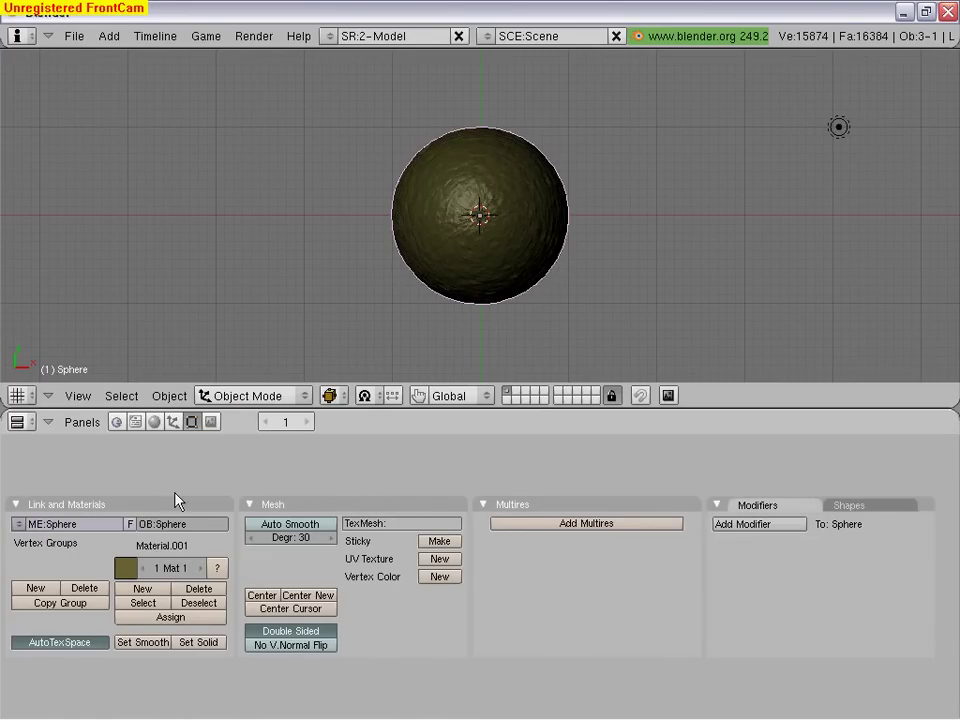
left_click(155, 423)
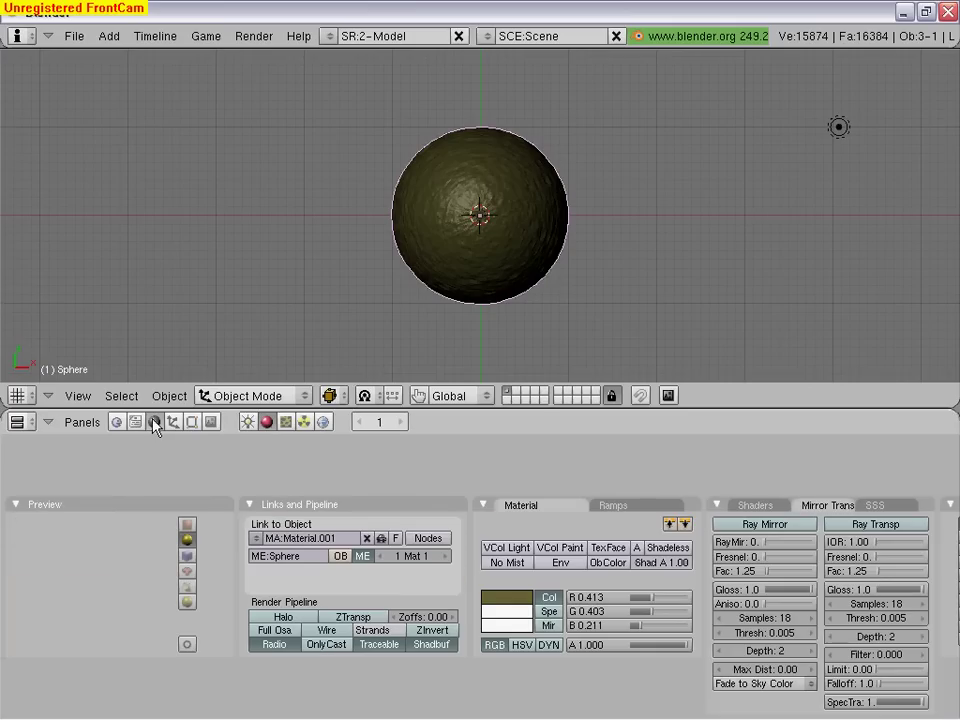
Add a new Clouds texture, Tex.001, to the material with NoiseDepth 0
left_click(286, 423)
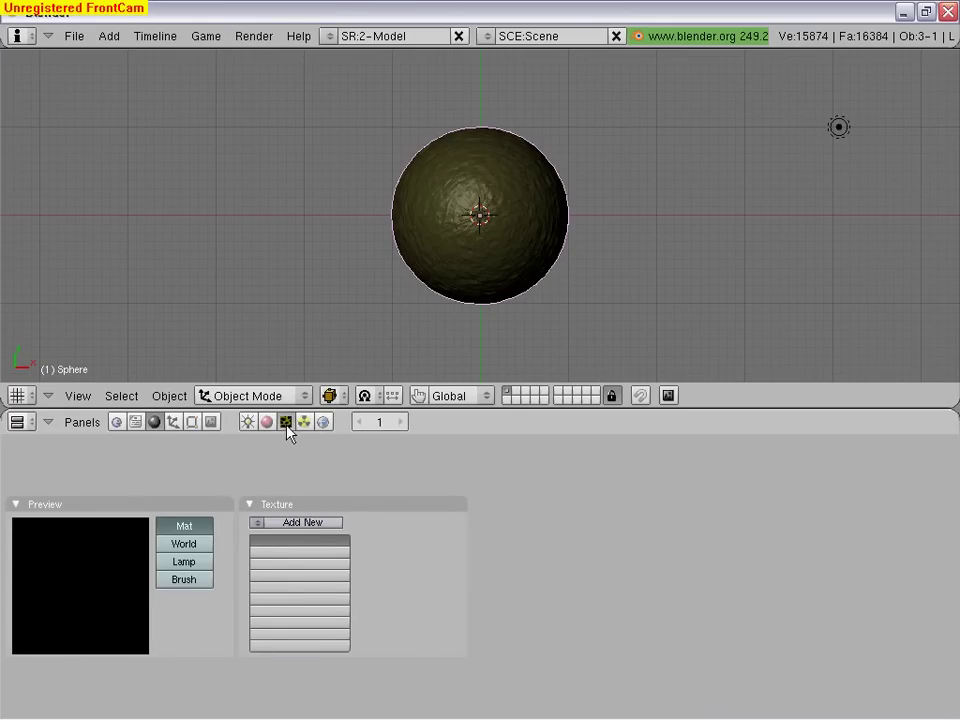
left_click(312, 523)
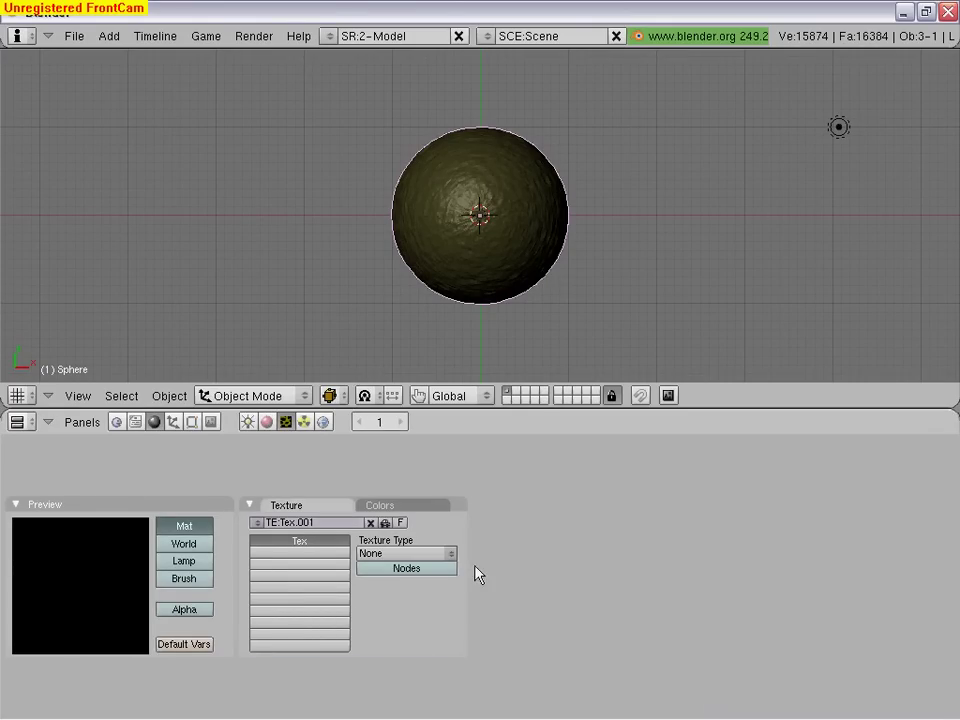
left_click(450, 554)
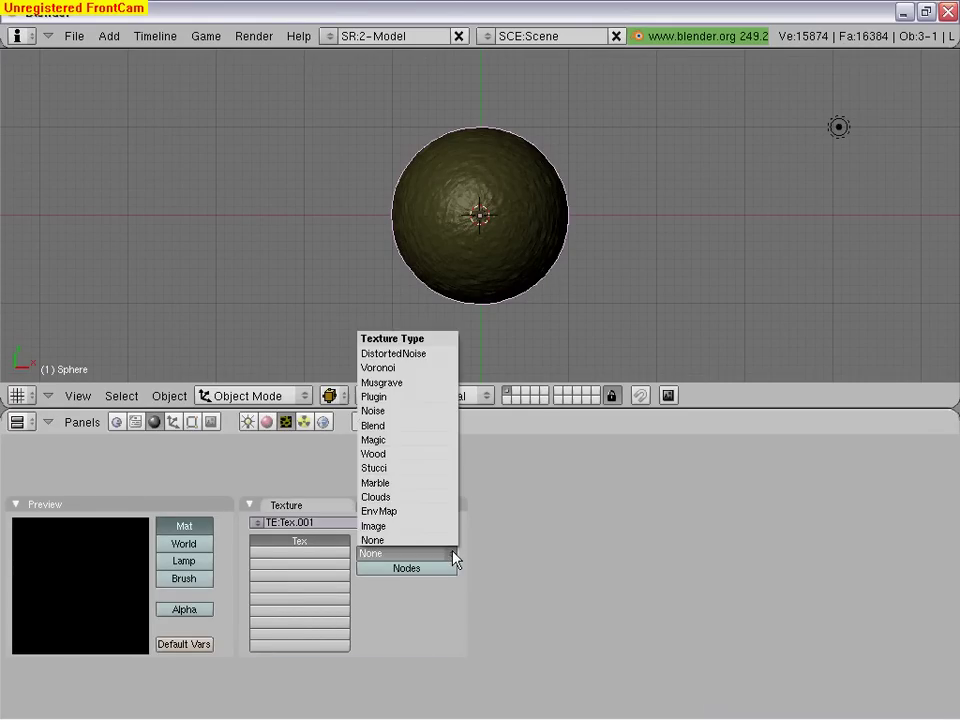
left_click(431, 497)
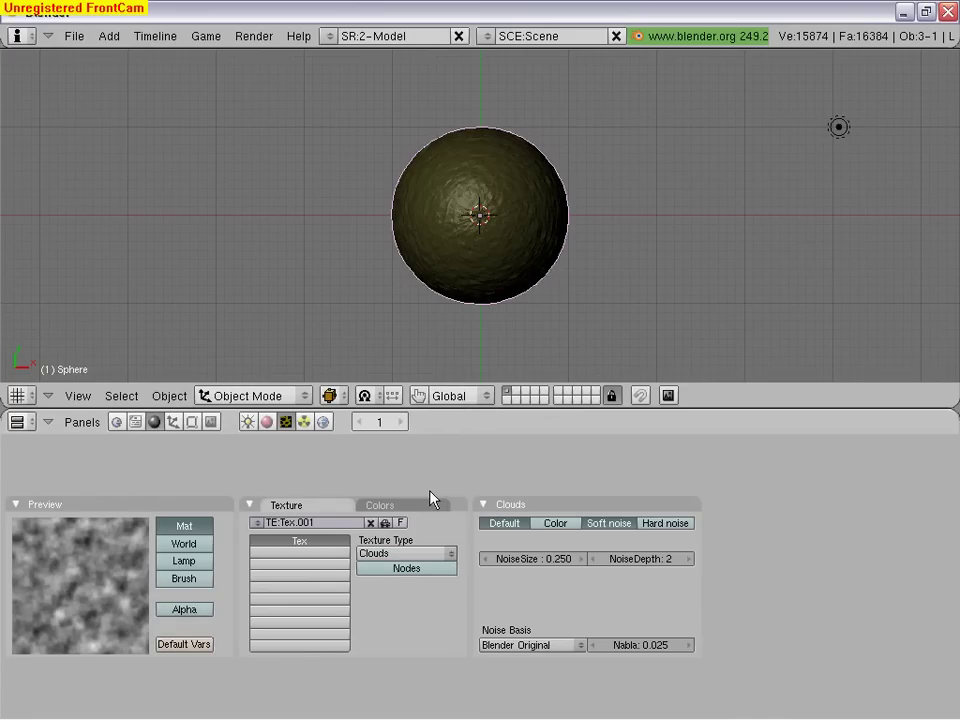
left_click_drag(682, 564, 657, 567)
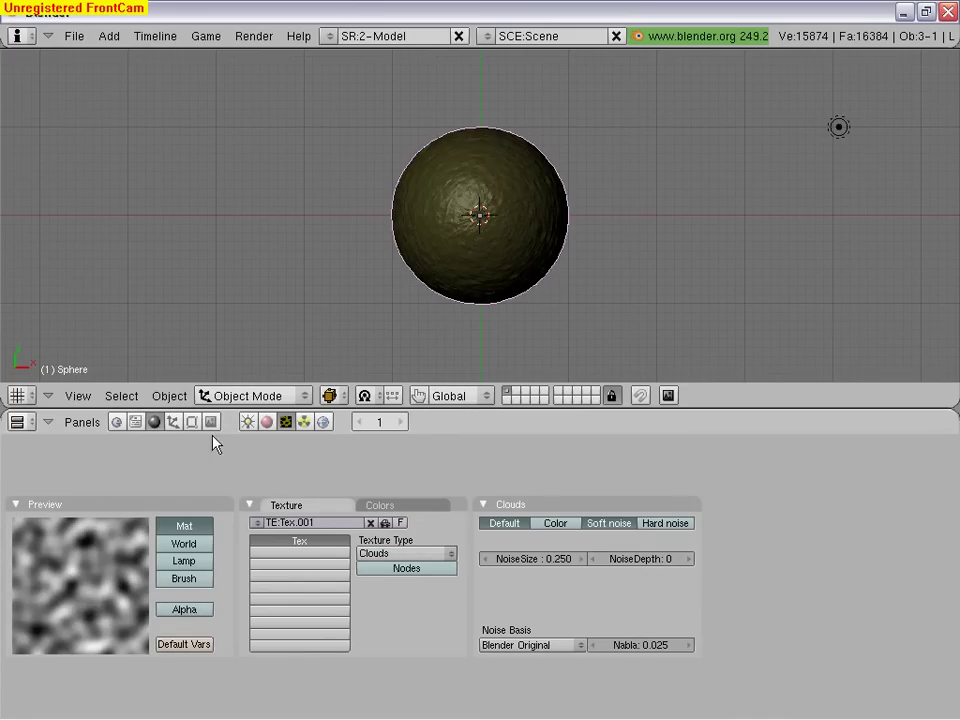
left_click(270, 421)
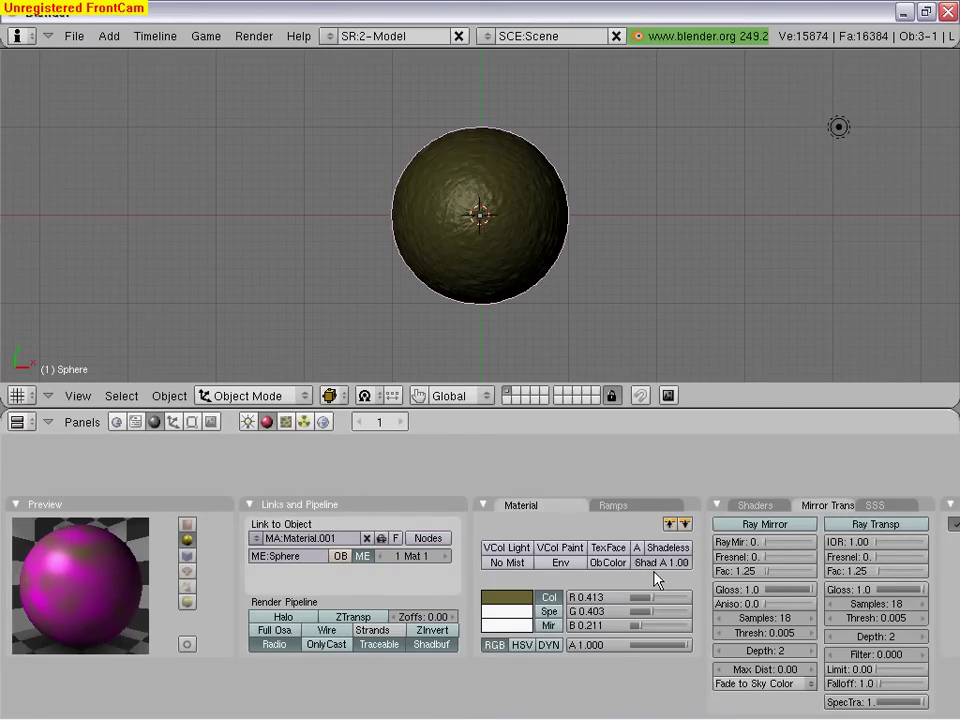
Map the Clouds texture to colour and normal, with a dark red blend colour
scroll(660, 585, "down", 1, "ctrl")
scroll(760, 550, "down", 1, "ctrl")
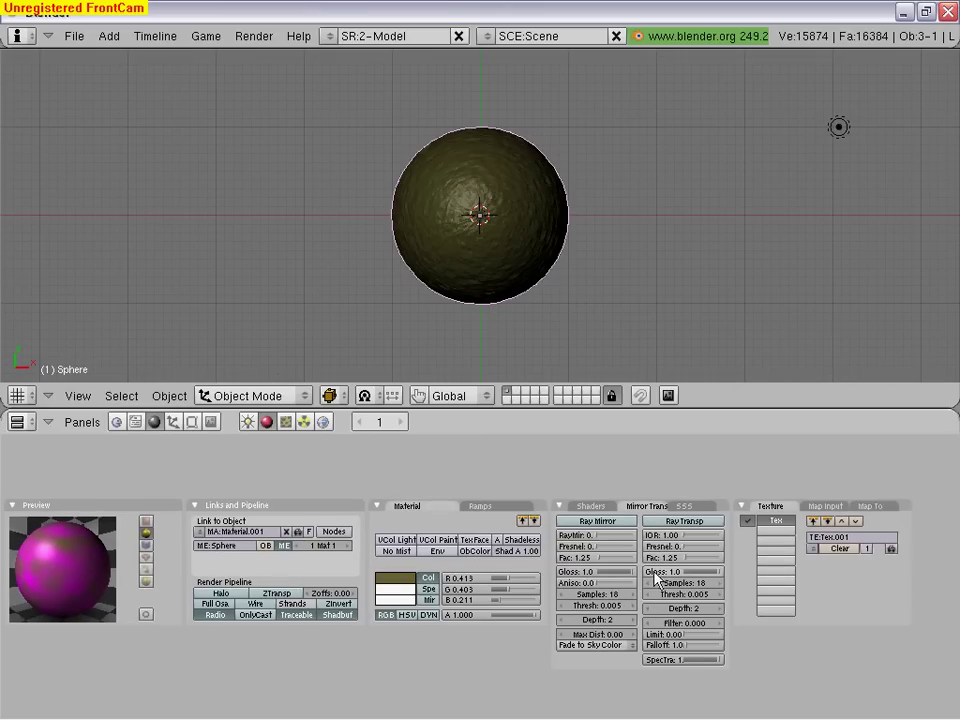
left_click(866, 506)
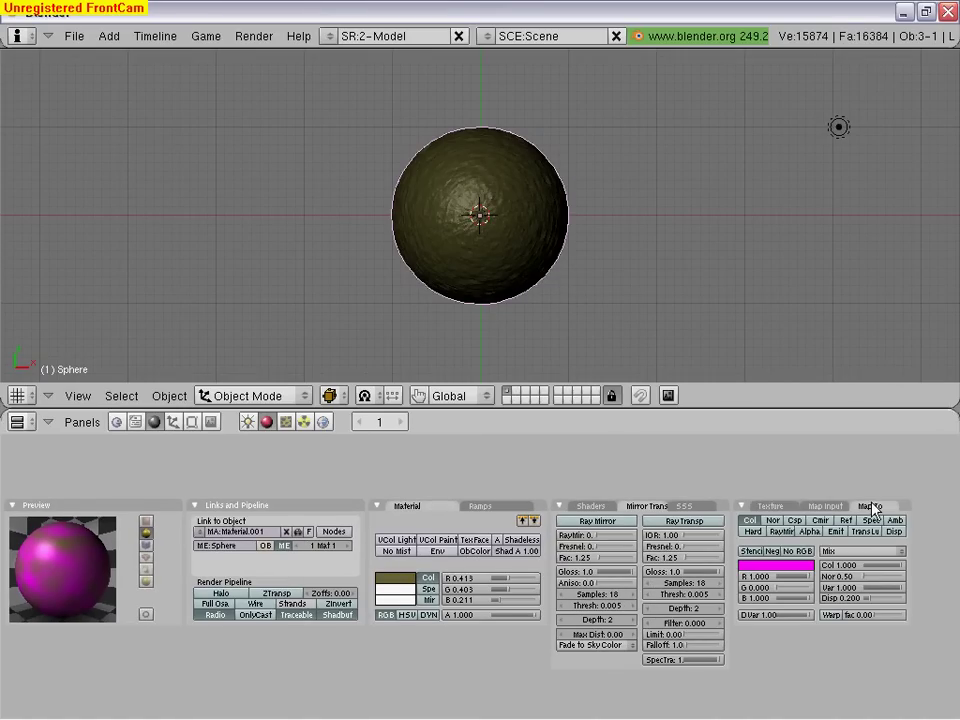
left_click(775, 522)
left_click(786, 567)
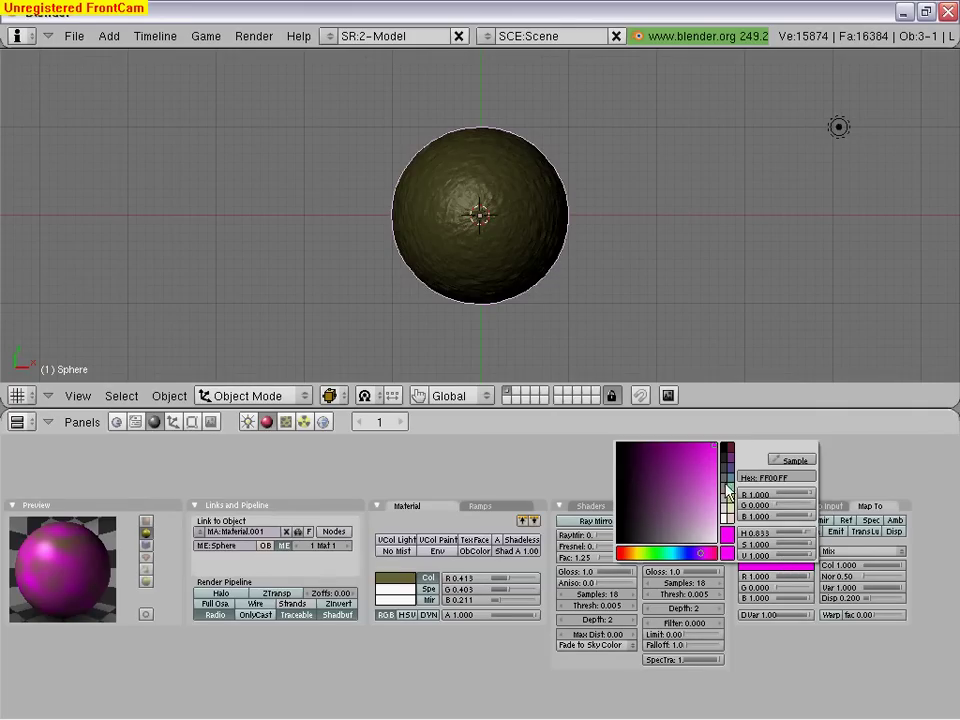
left_click(729, 450)
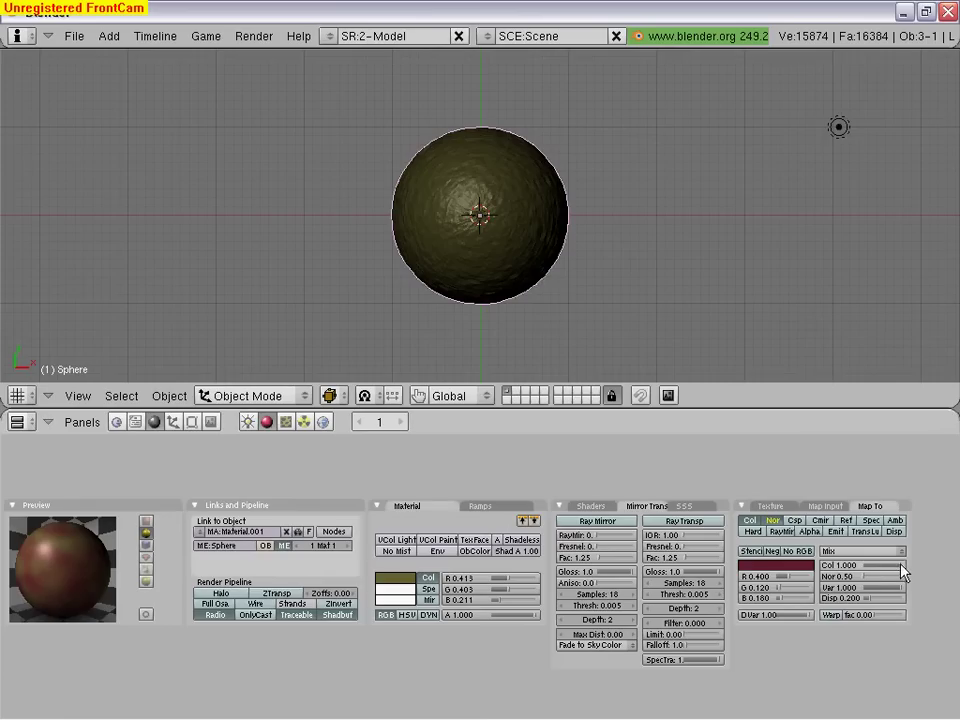
Set texture colour strength 0.500 and bump strength 1.00, and lower Spec to 0.05
left_click(843, 566)
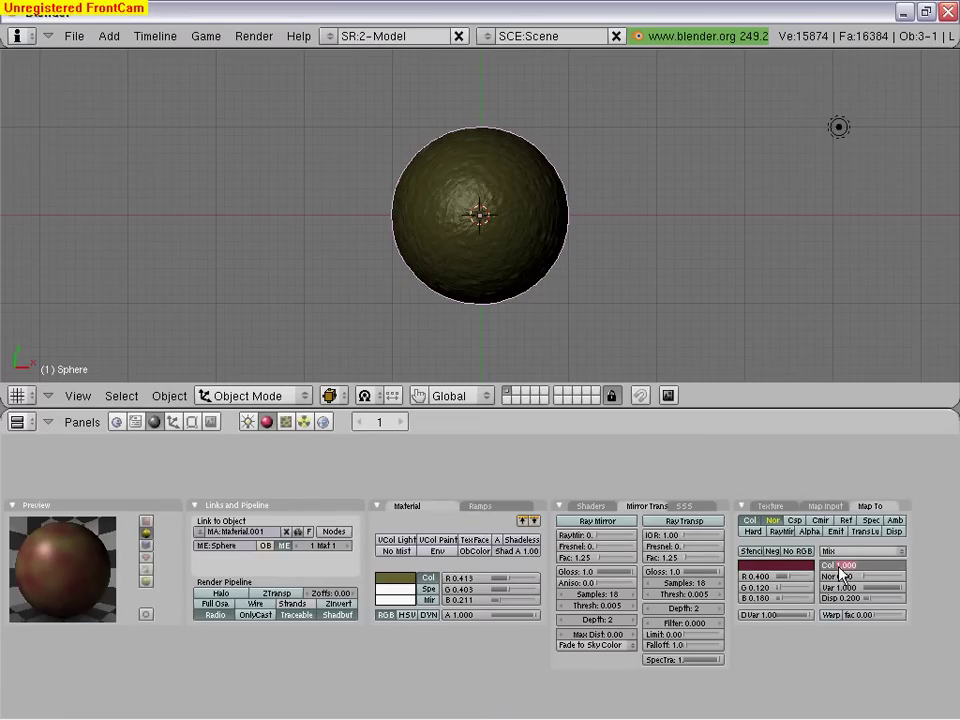
type("0")
key("Return")
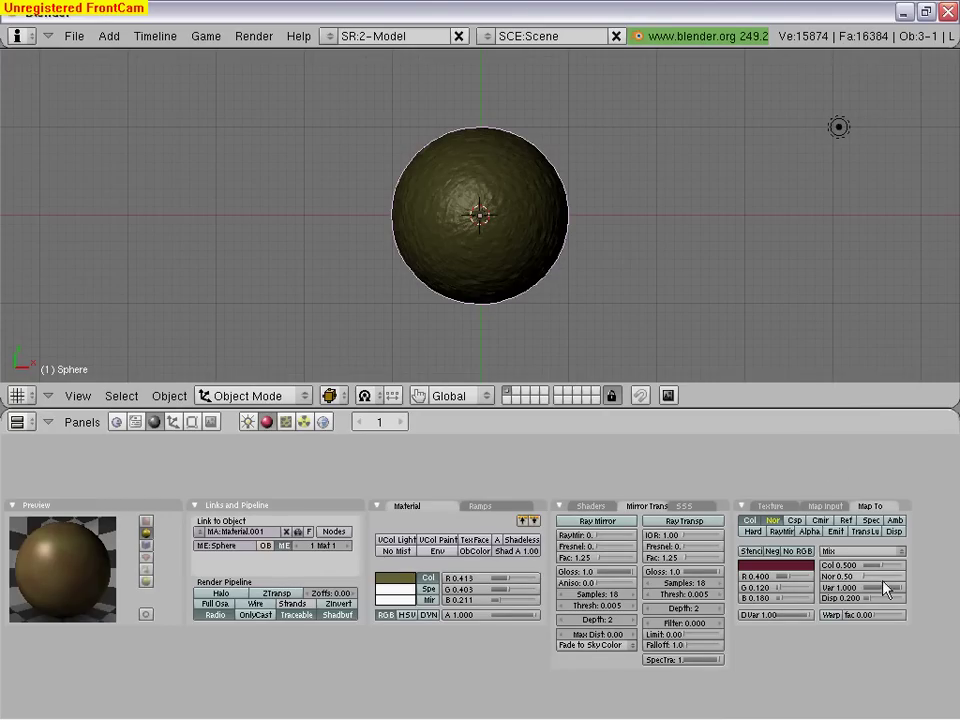
left_click_drag(864, 578, 871, 576)
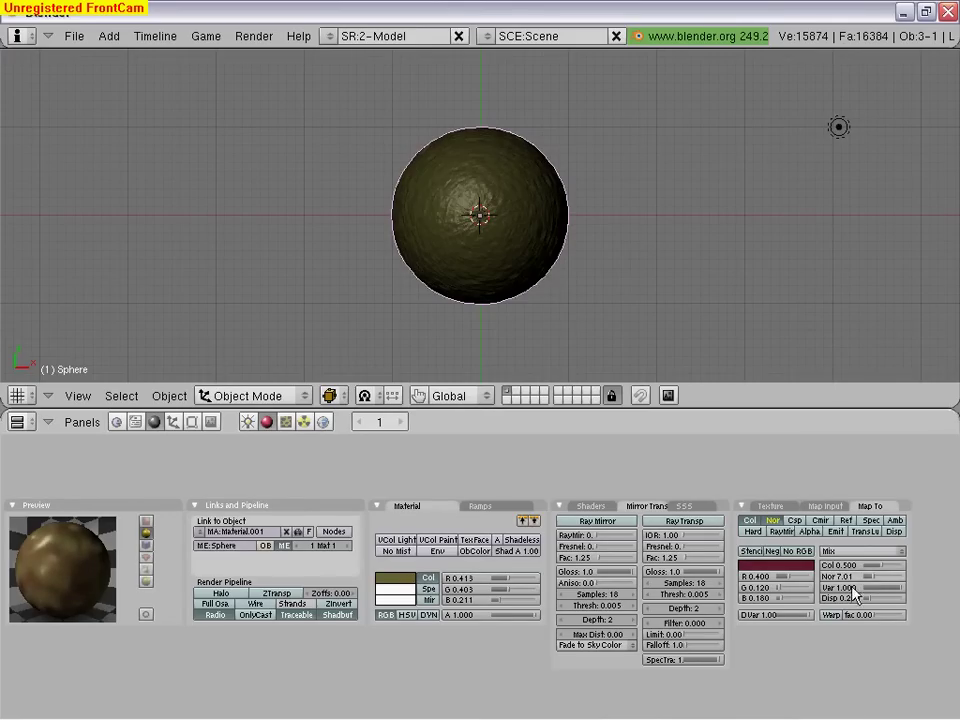
left_click_drag(876, 583, 838, 582)
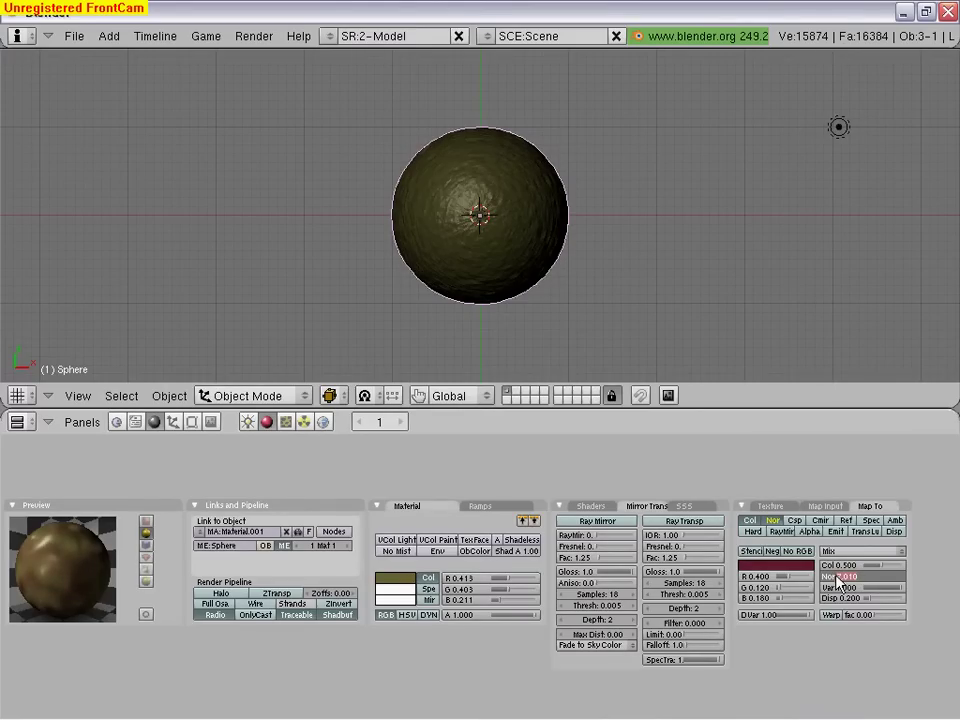
type("1")
key("Return")
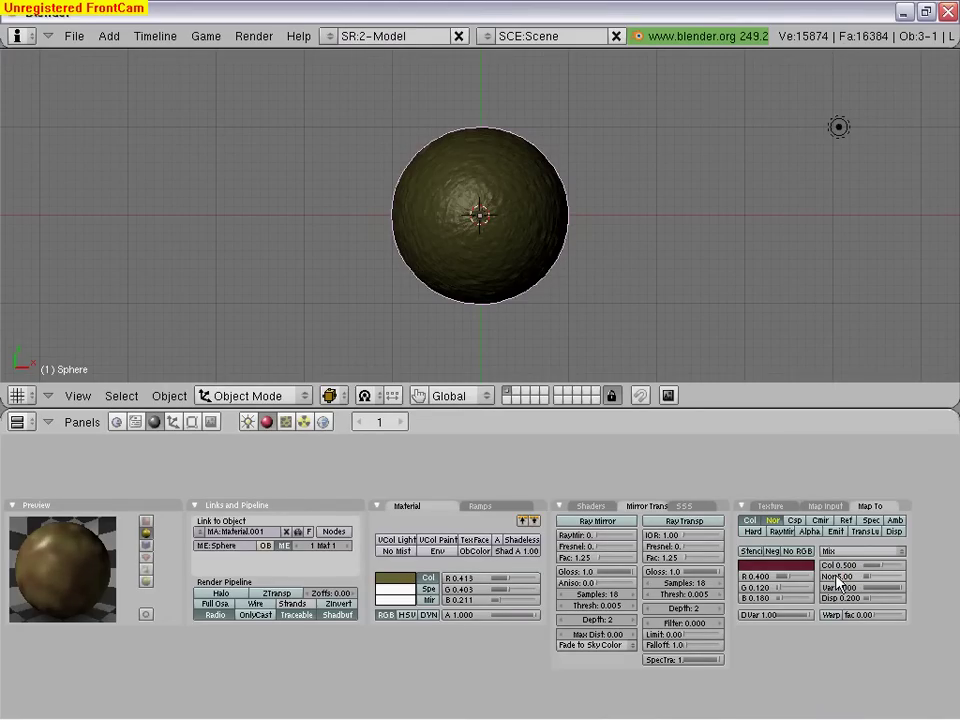
left_click(580, 508)
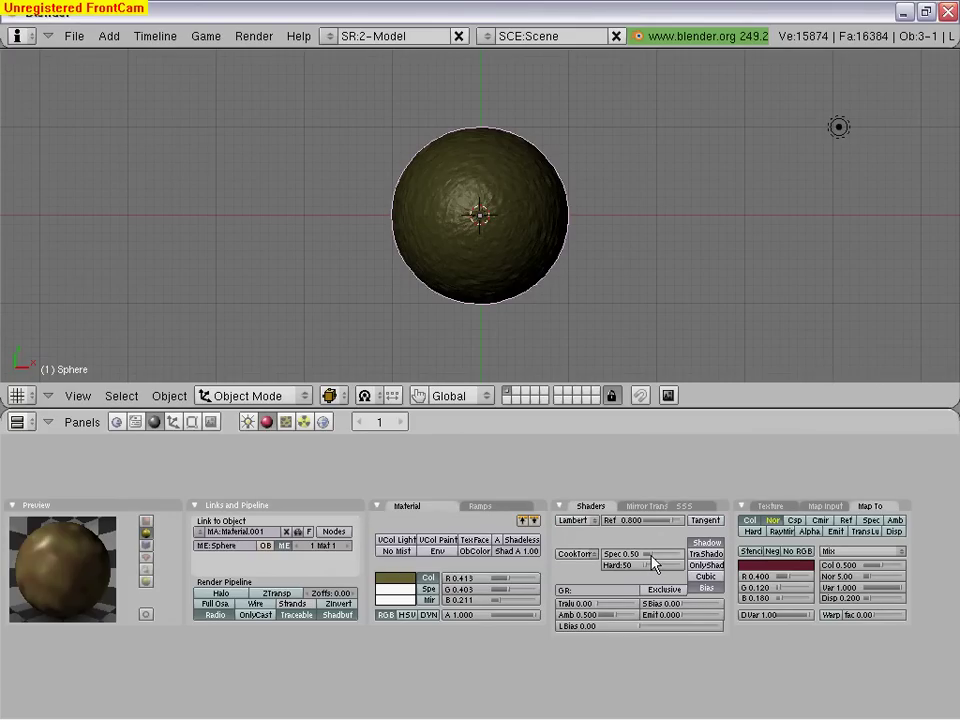
left_click_drag(651, 557, 643, 557)
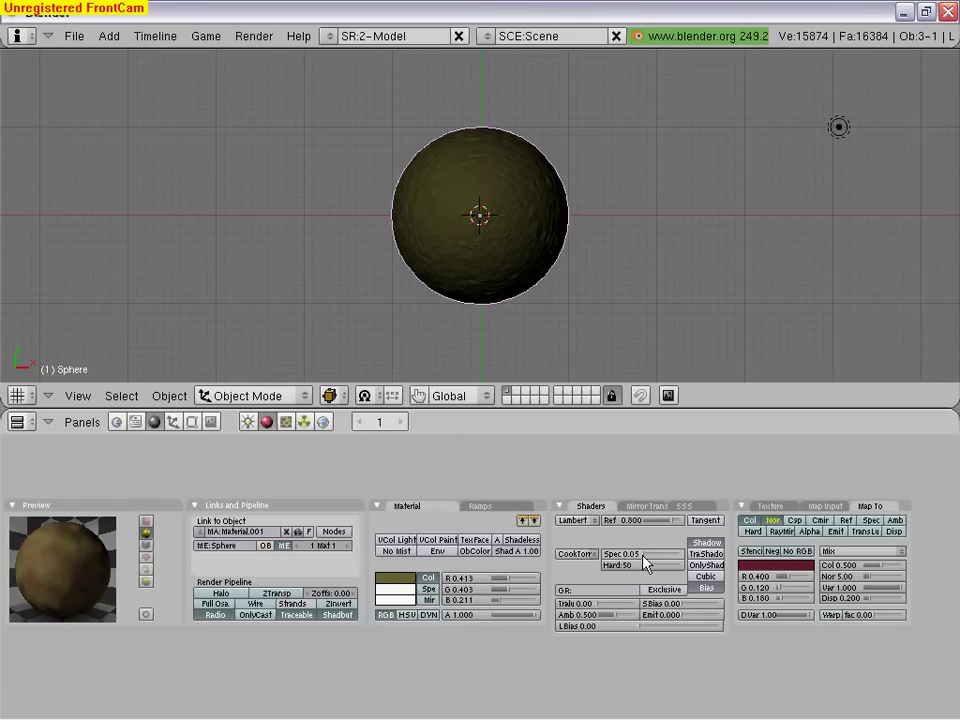
Render a test frame of the bumpy brown sphere on blue, then close the render window
left_click(211, 422)
left_click(253, 536)
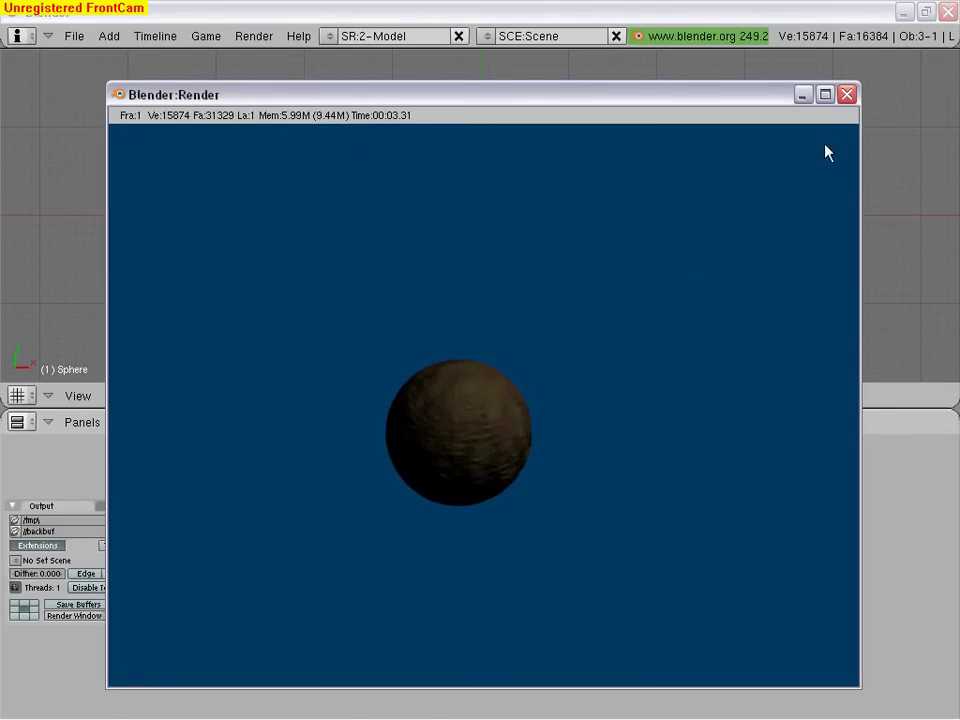
left_click(847, 94)
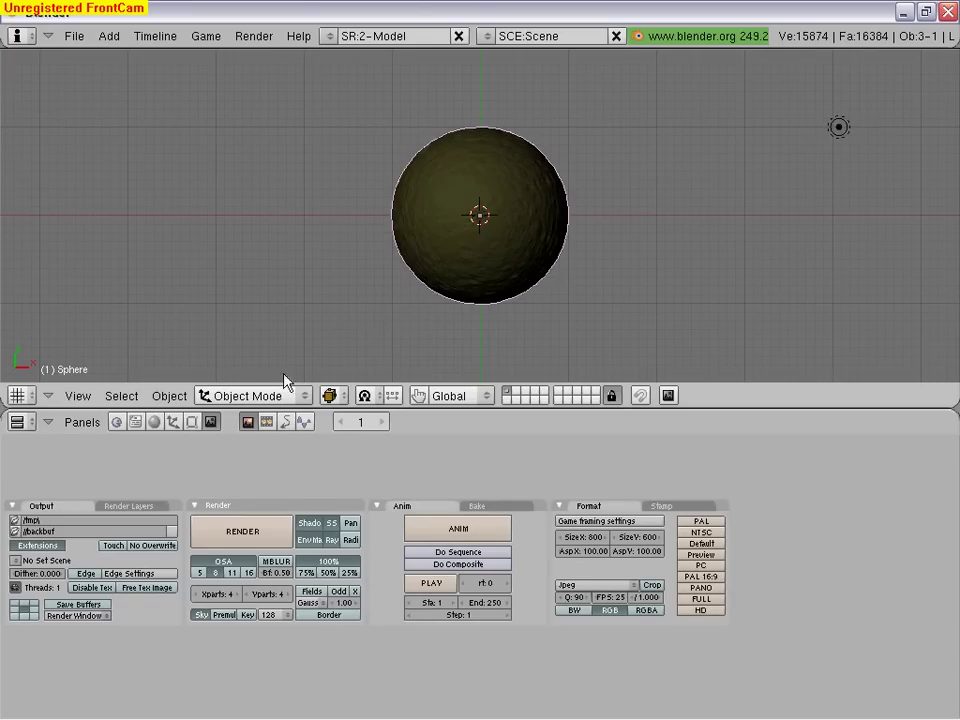
View through the scene camera and move it so the sphere sits left of centre
left_click(79, 403)
left_click(91, 262)
right_click(215, 280)
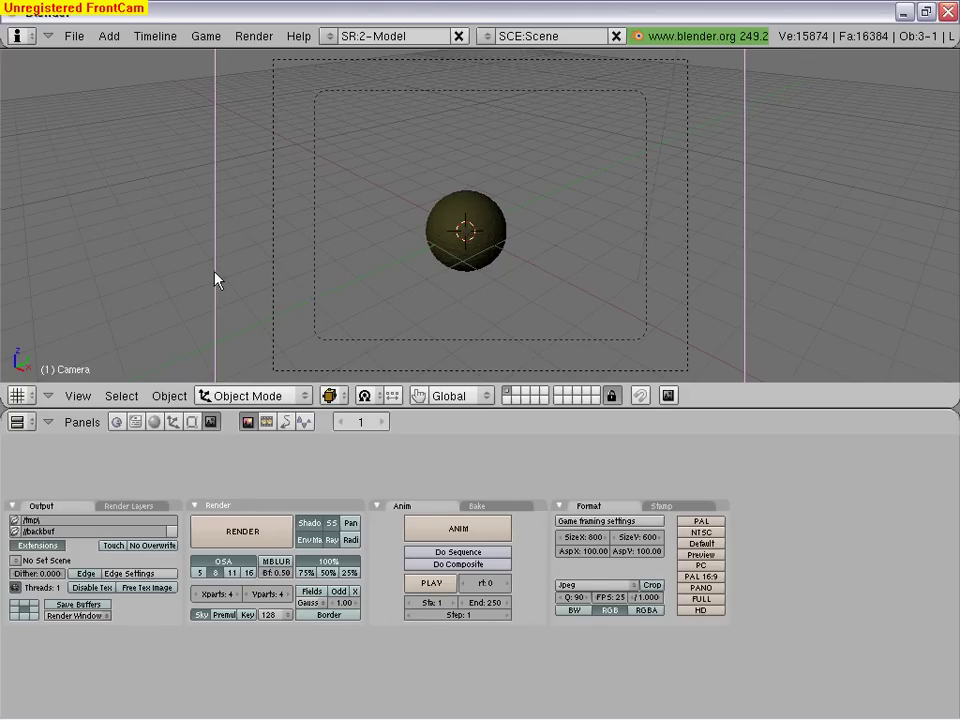
key("g")
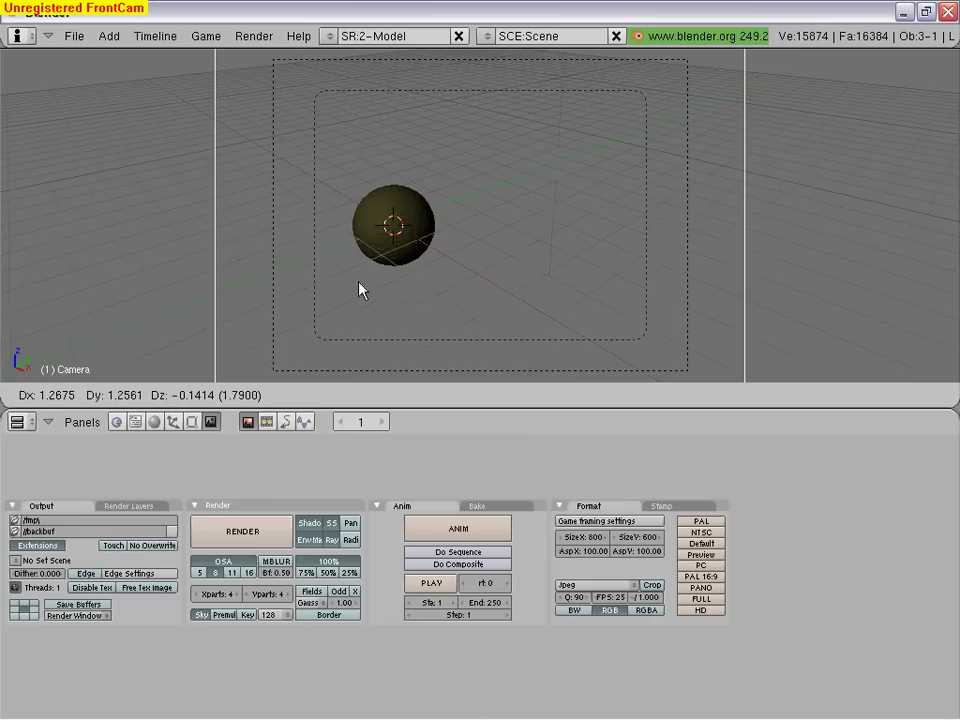
left_click(461, 291)
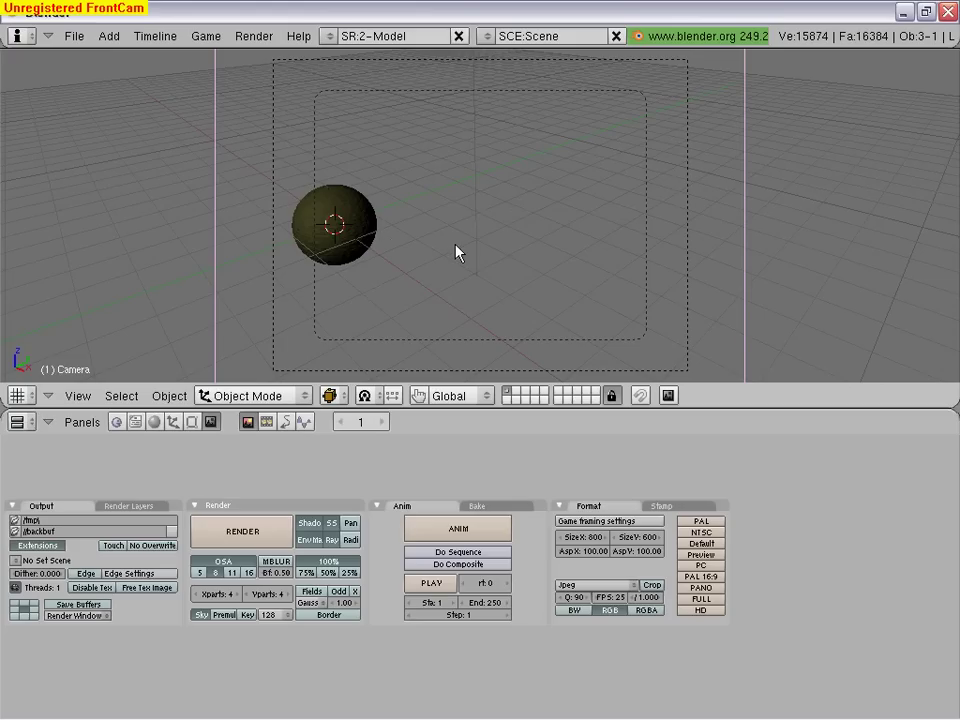
key("space")
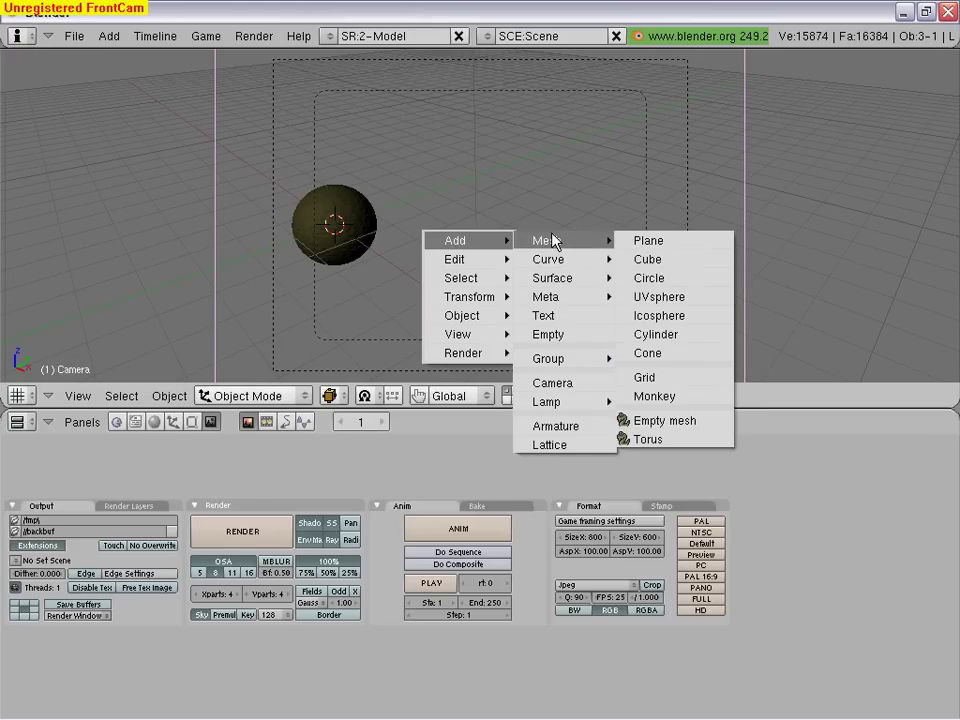
Add Camera.001, look through it, and raise it about 4.63 units along Z
left_click(560, 386)
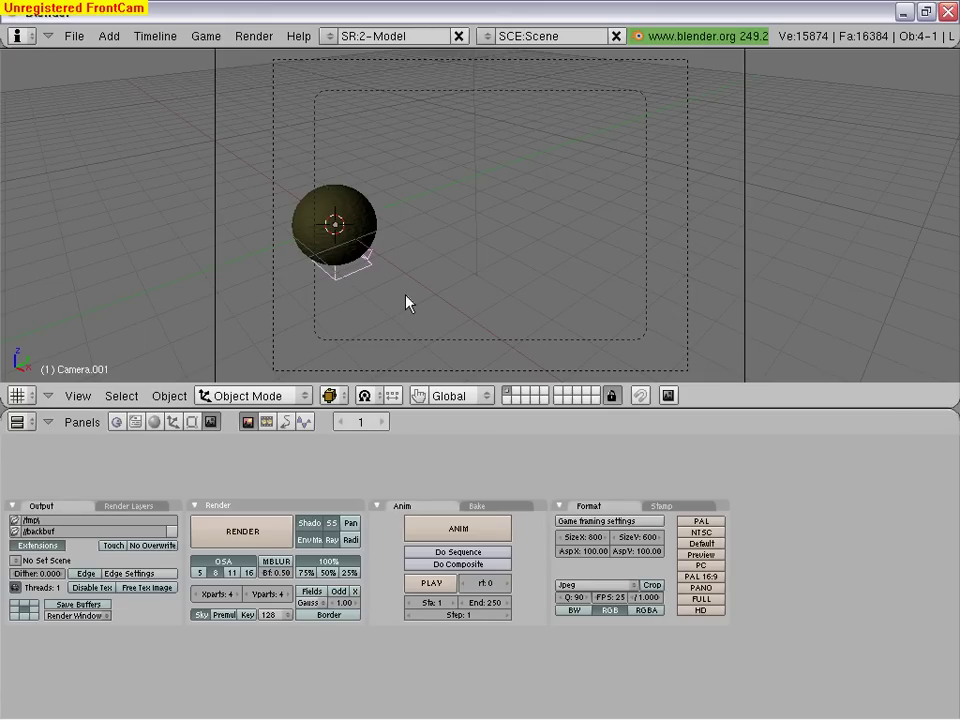
key("ctrl+KP_0")
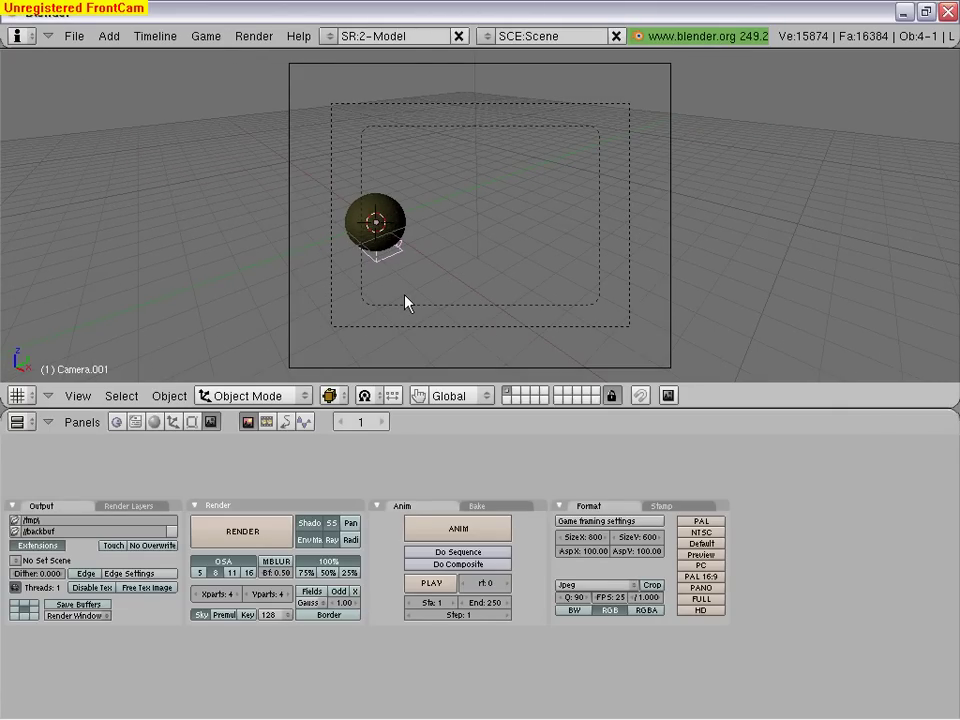
key("g")
key("z")
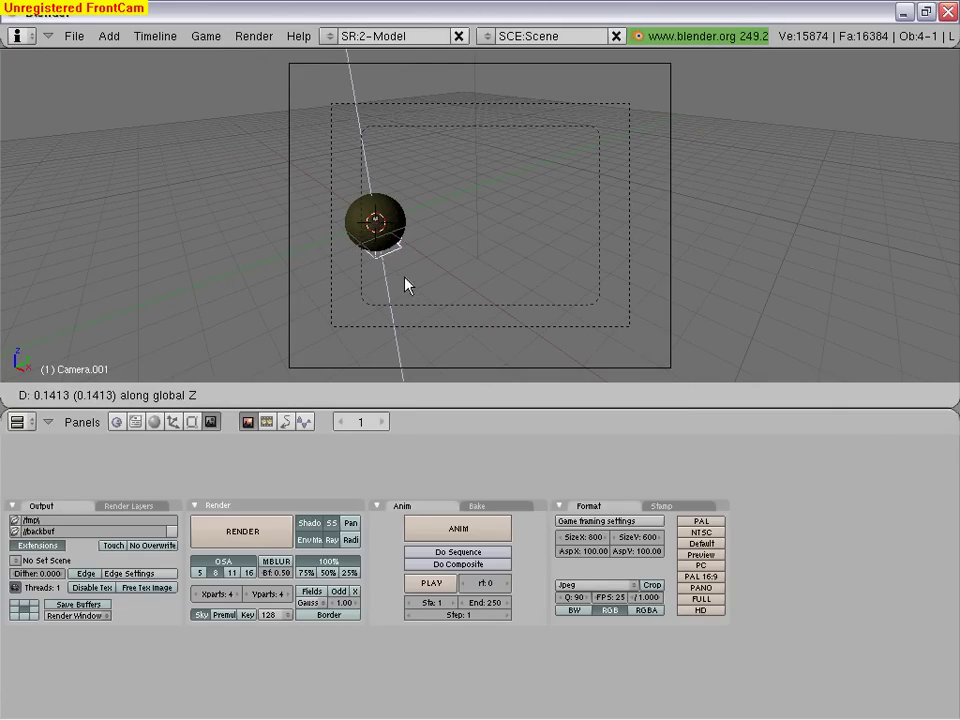
left_click(406, 152)
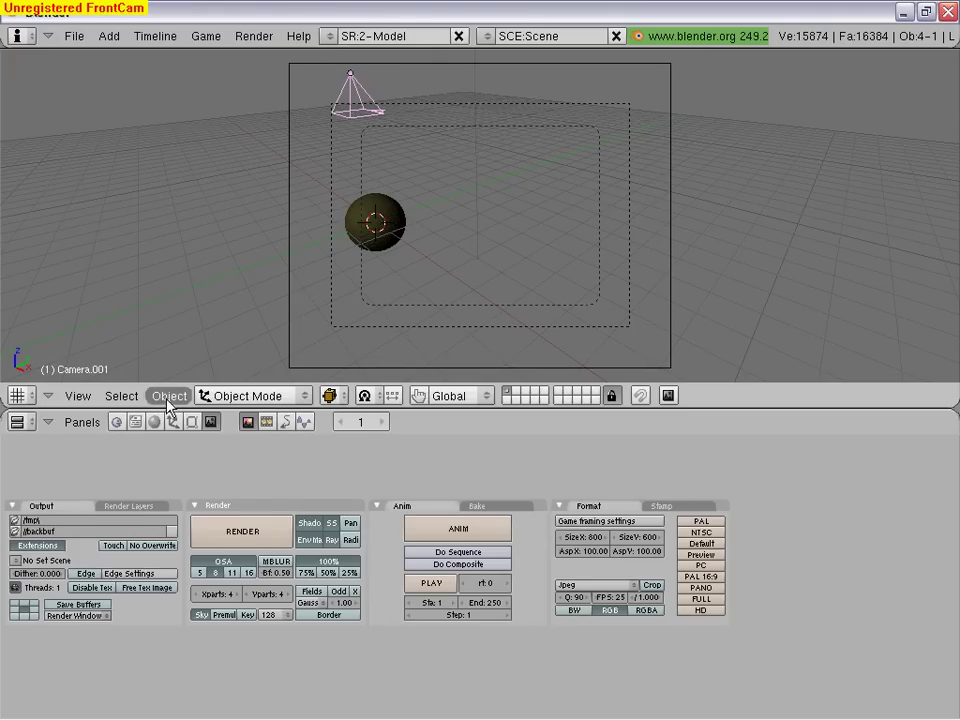
View through Camera.001 and shift it about 0.86 units along -X, placing the sphere right of centre
left_click(84, 399)
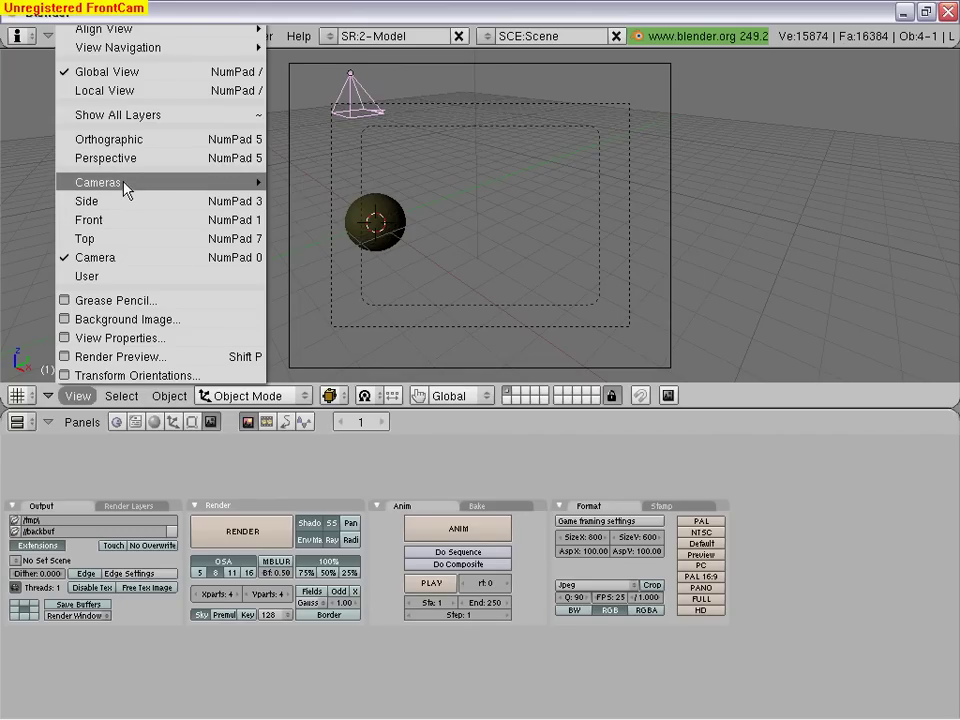
mouse_move(160, 182)
left_click(300, 208)
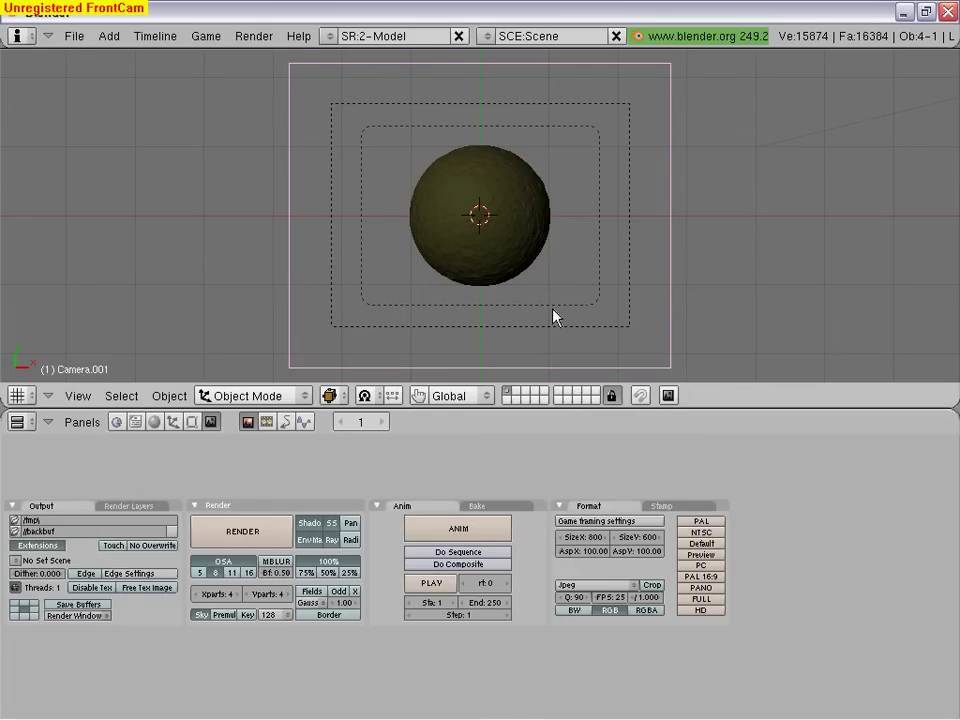
key("g")
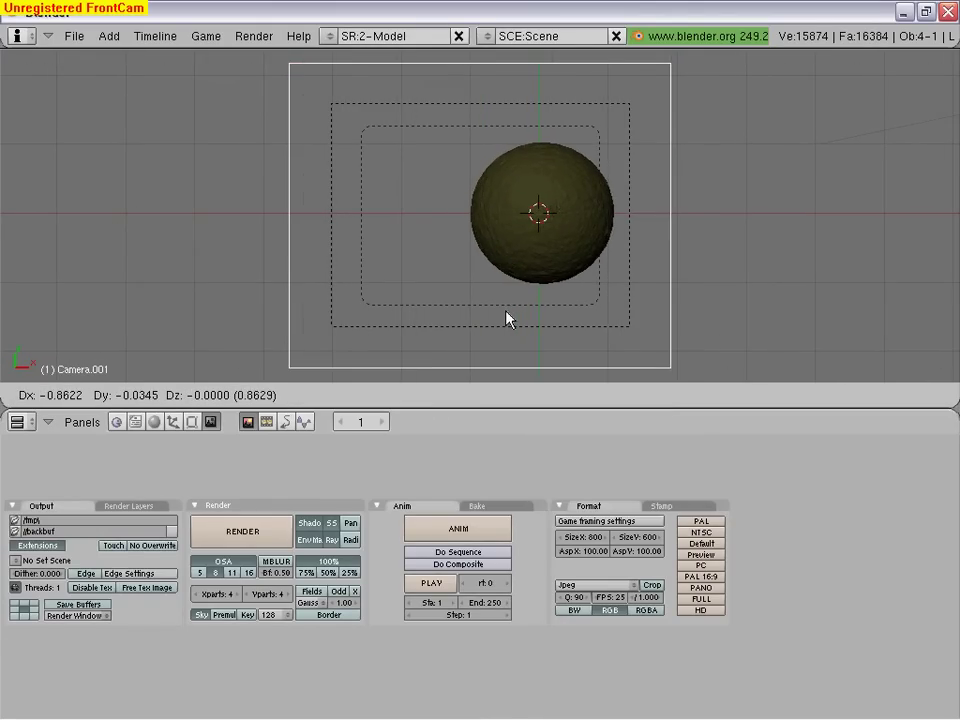
left_click(507, 318)
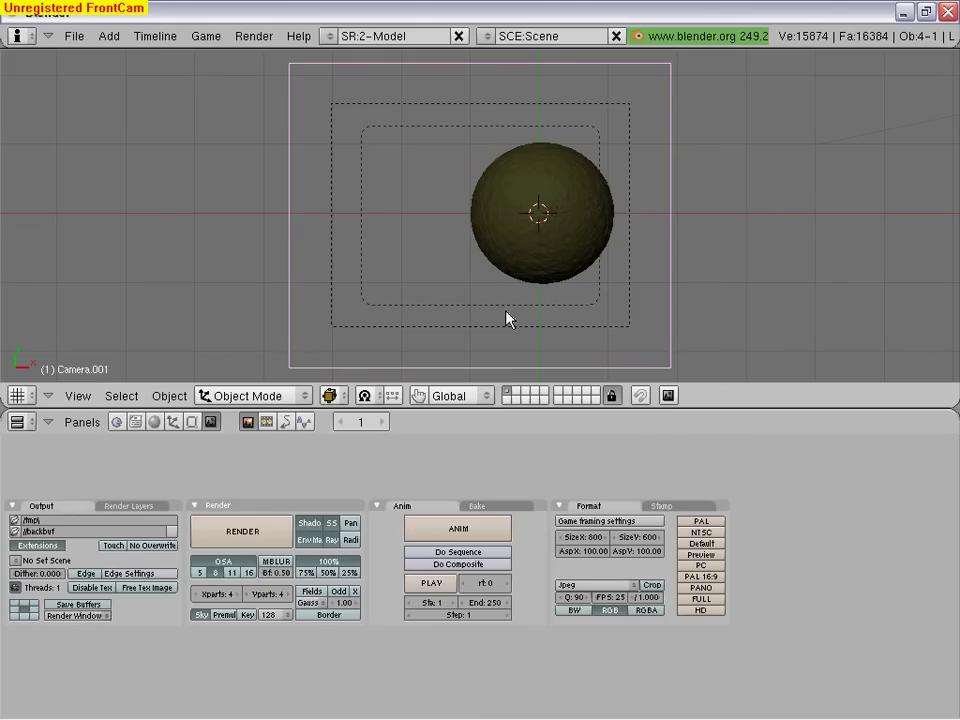
Create a copied scene, Scene.001, then switch back to Scene and view through its original camera
left_click(488, 37)
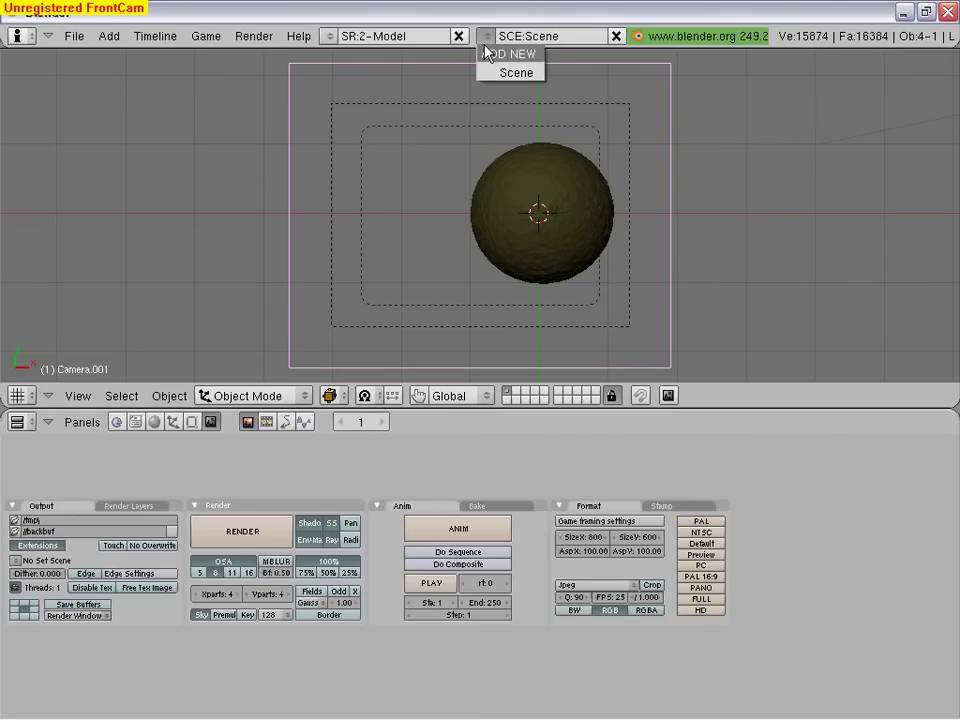
left_click(487, 56)
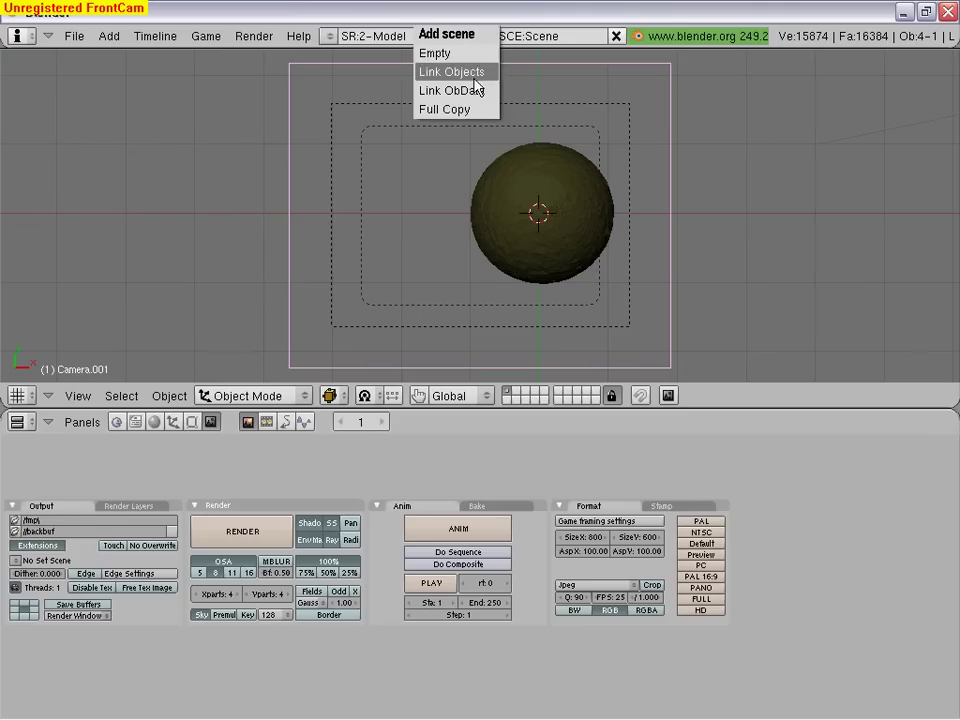
left_click(455, 109)
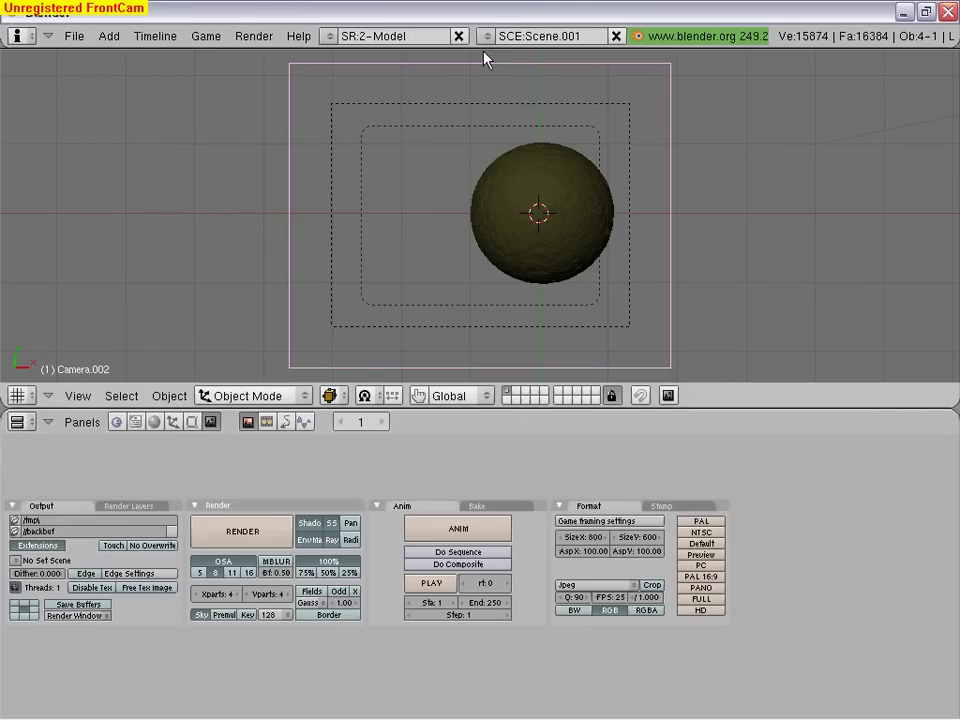
left_click(487, 36)
left_click(491, 73)
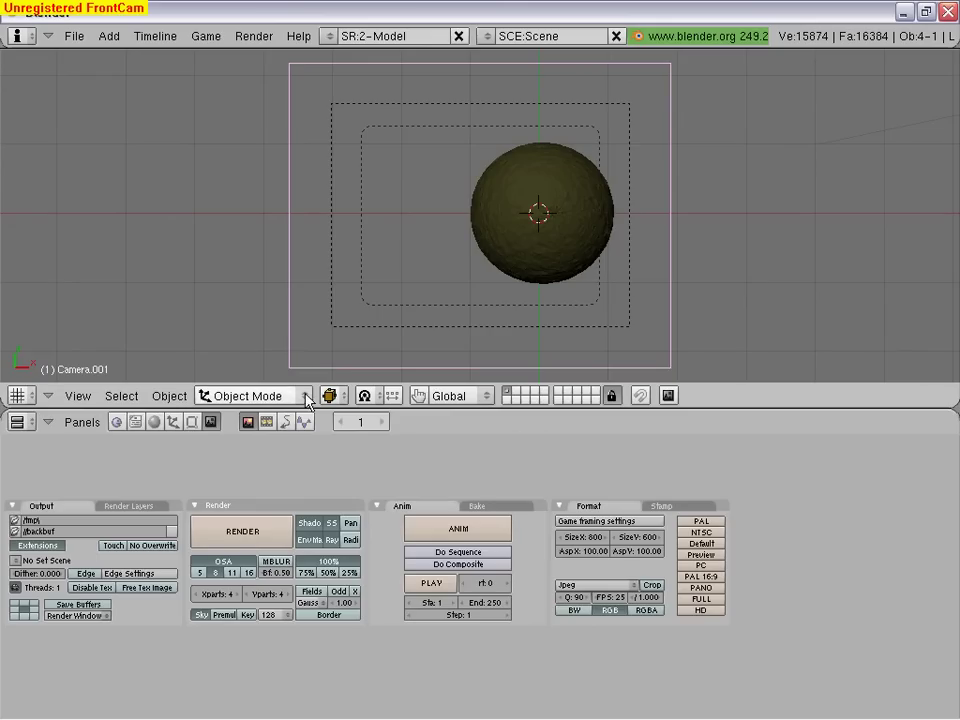
left_click(76, 398)
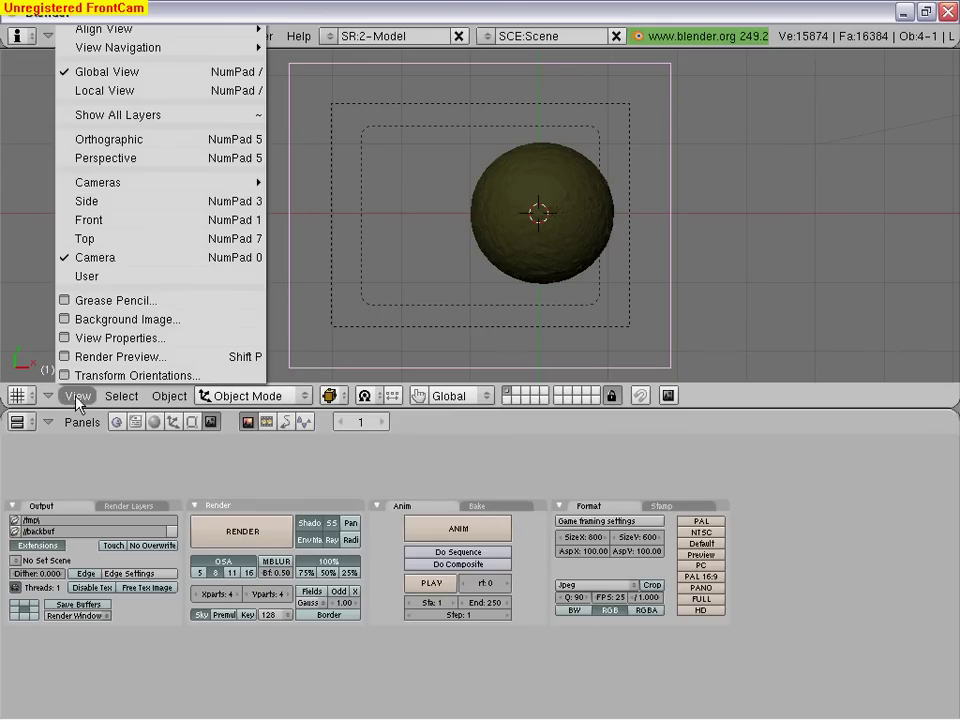
mouse_move(98, 182)
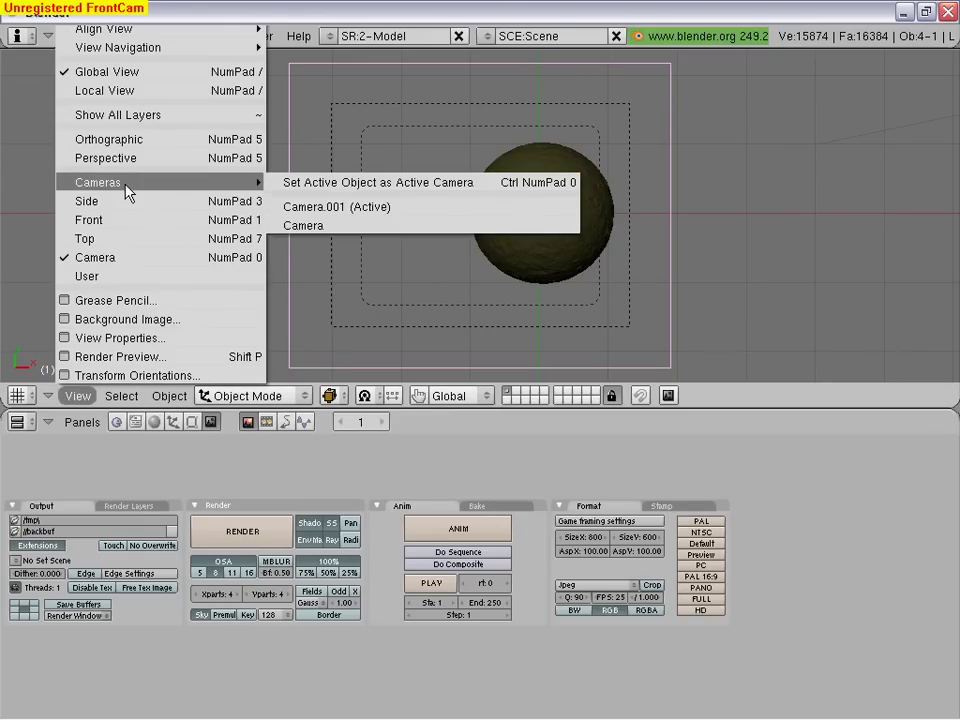
left_click(305, 228)
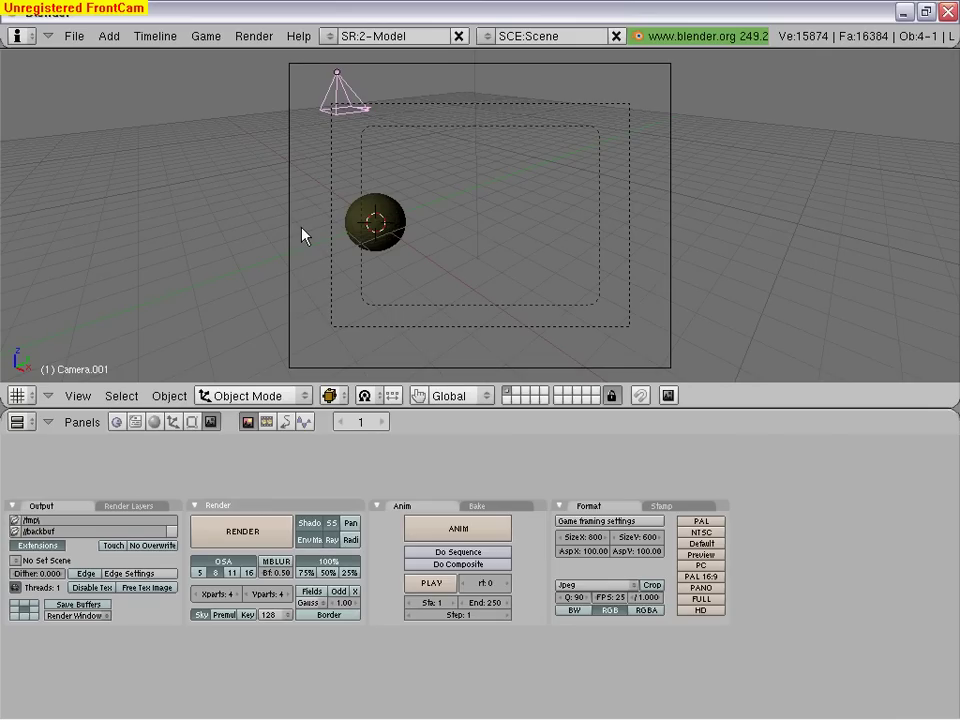
In the Sequence layout, add Scene as a 250-frame strip on channel 1
left_click(328, 37)
left_click(338, 130)
left_click(217, 478)
left_click(238, 404)
left_click(238, 406)
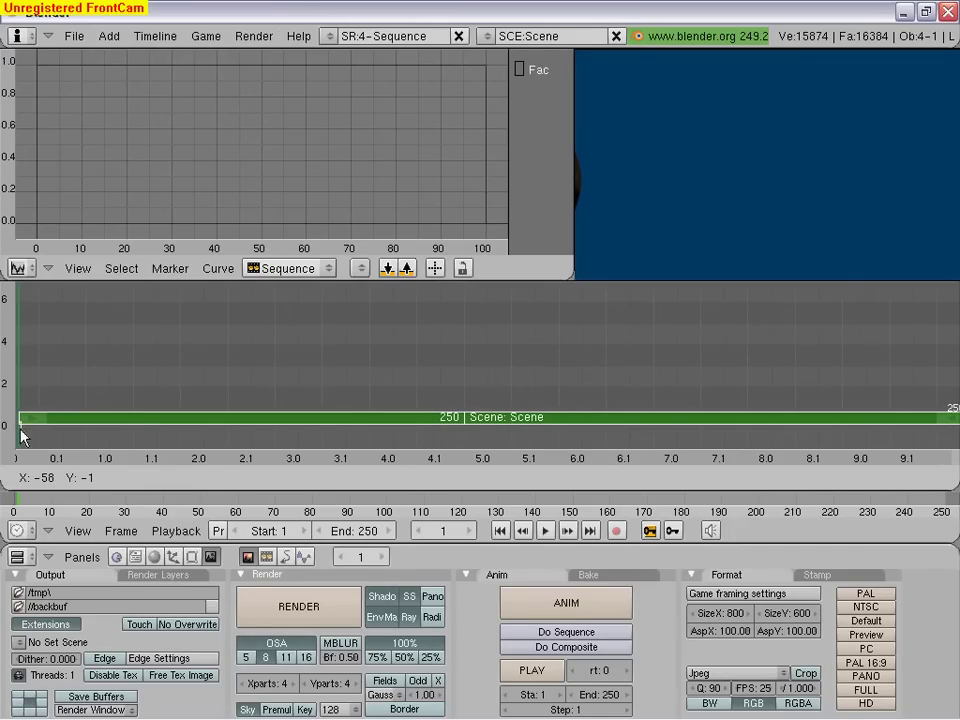
Place the Scene strip at the start and drop a Scene.001 strip aligned above it in channel 2
left_click(22, 436)
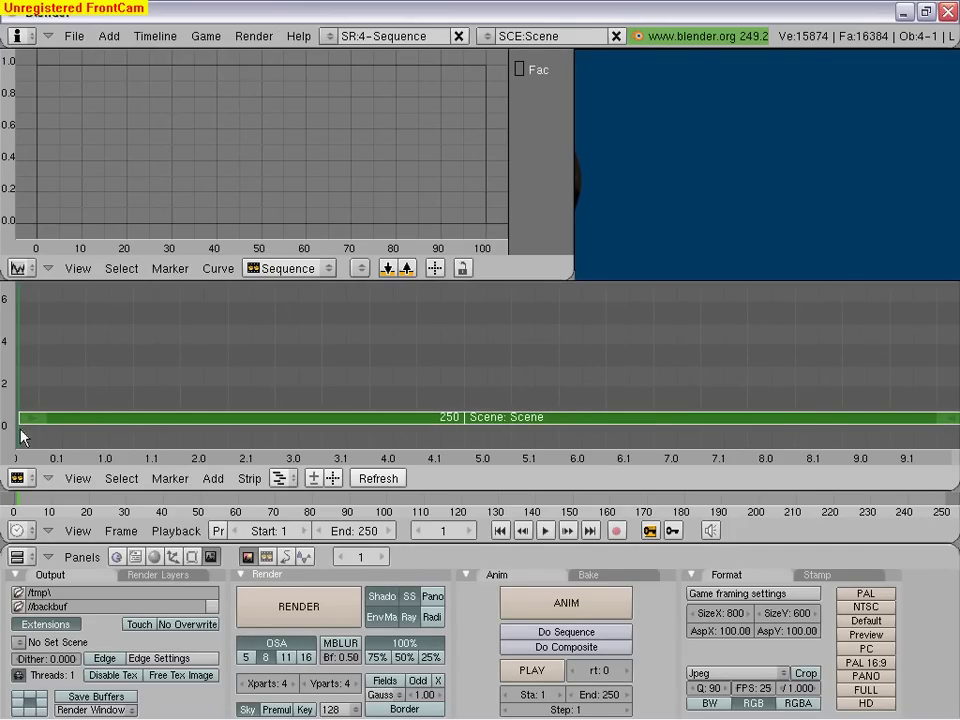
left_click(216, 481)
left_click(245, 403)
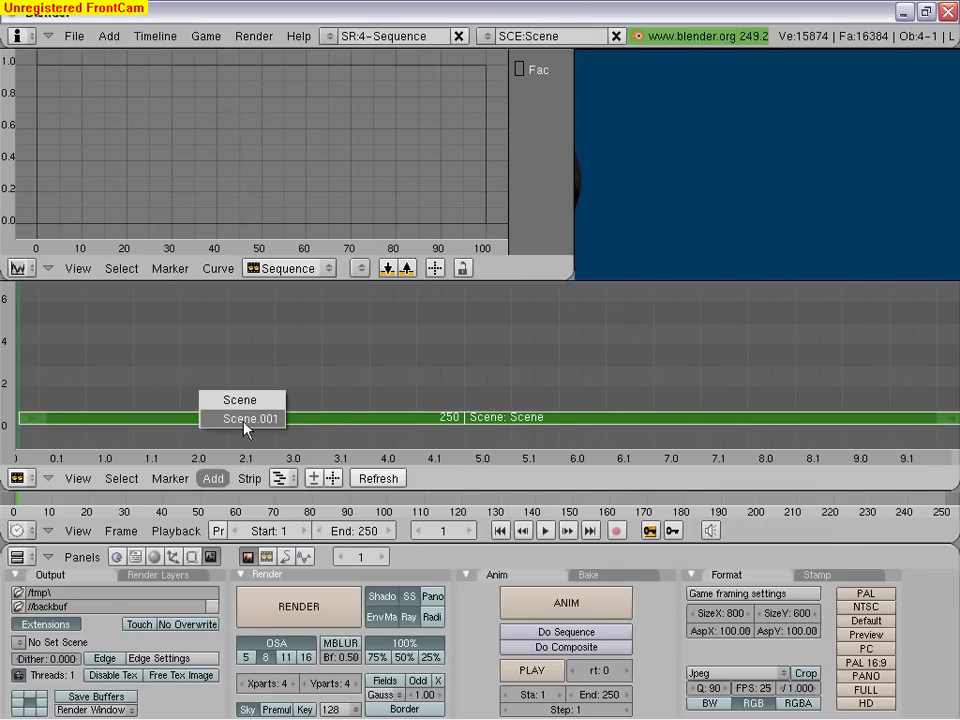
left_click(244, 423)
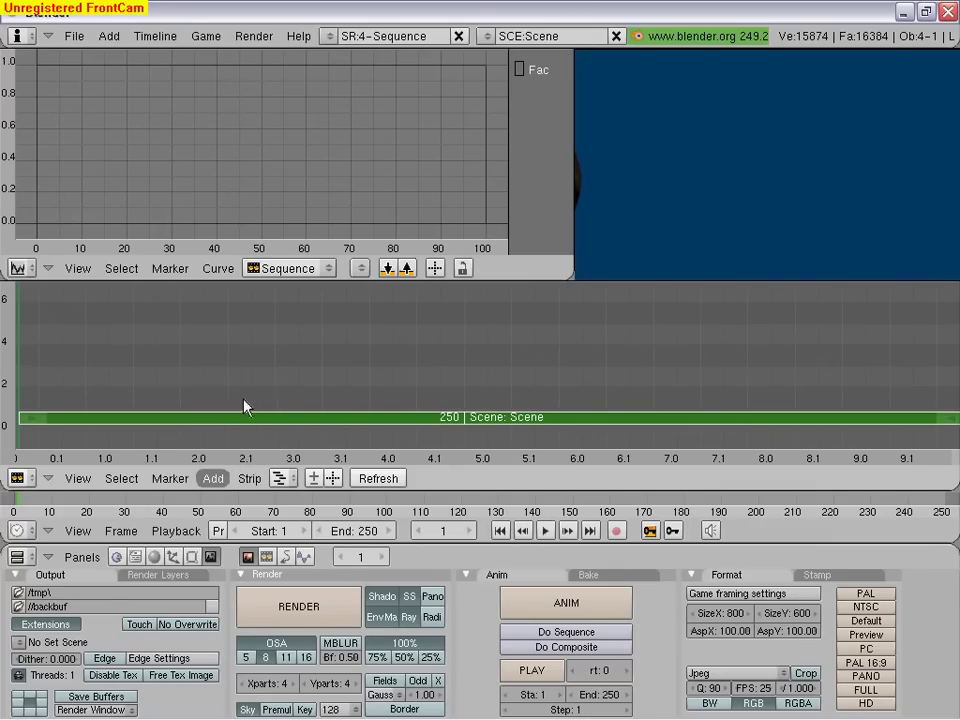
left_click(30, 408)
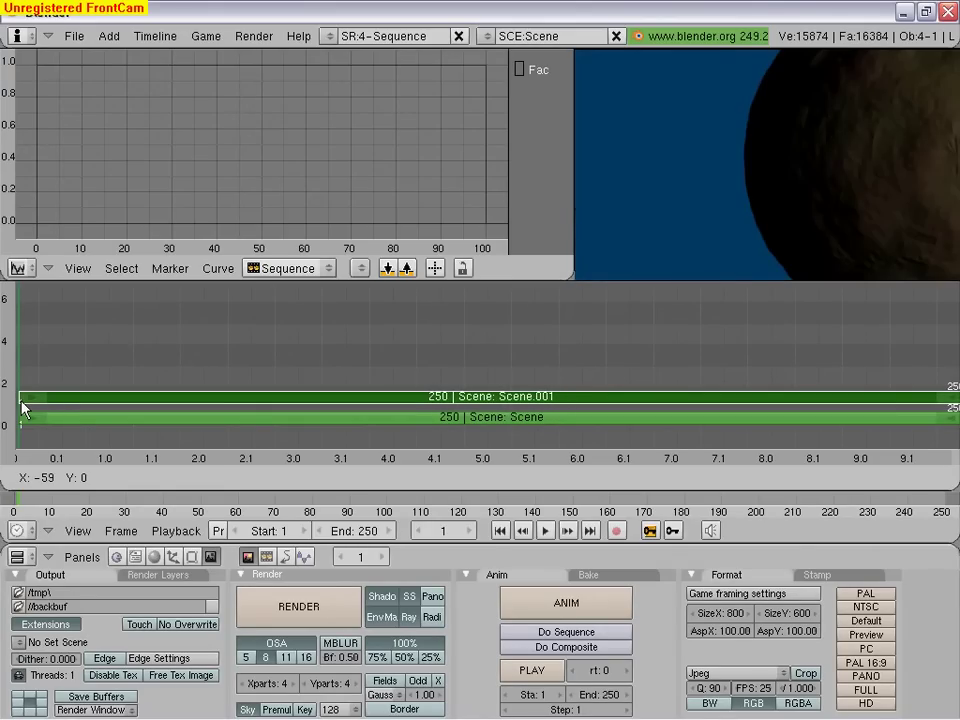
left_click(24, 408)
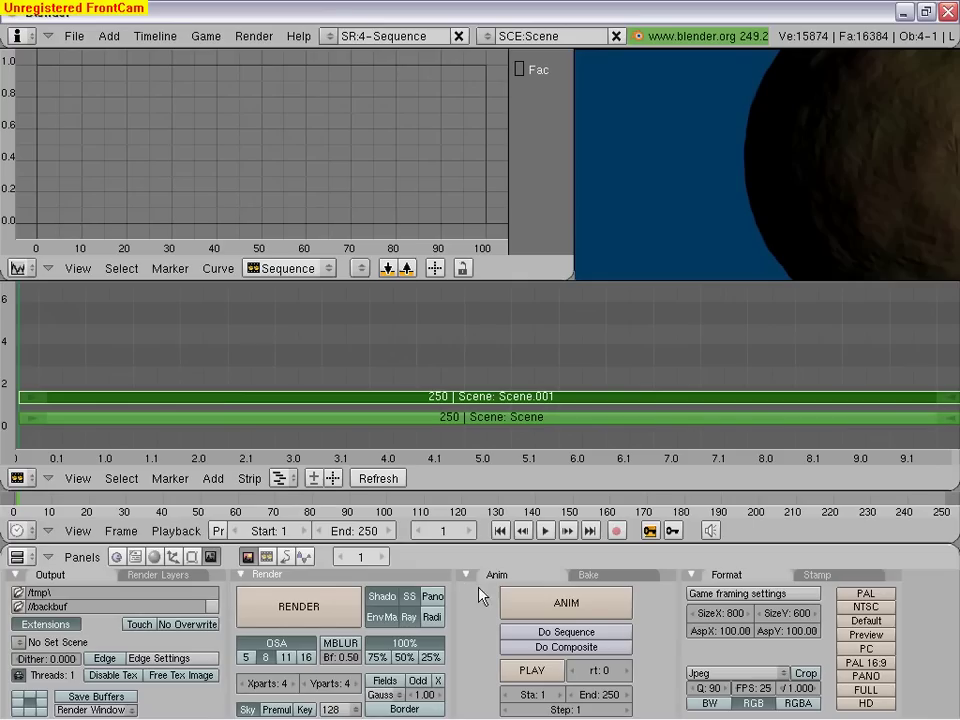
Set render size to 50% and join the Scene.001 and Scene strips with an Alpha Over effect
left_click(405, 658)
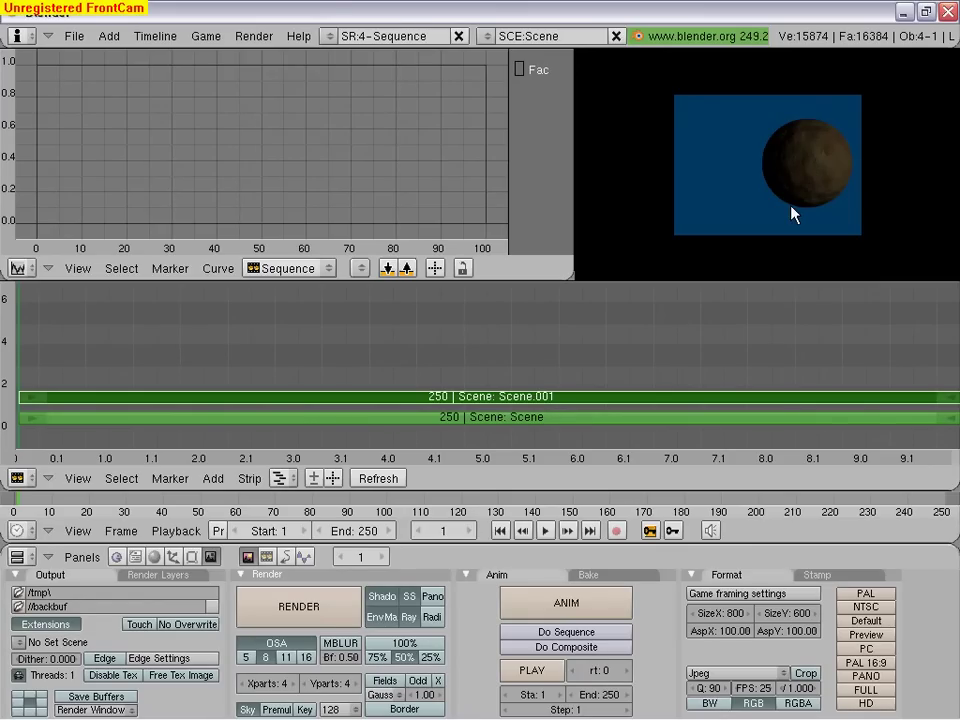
right_click(440, 420)
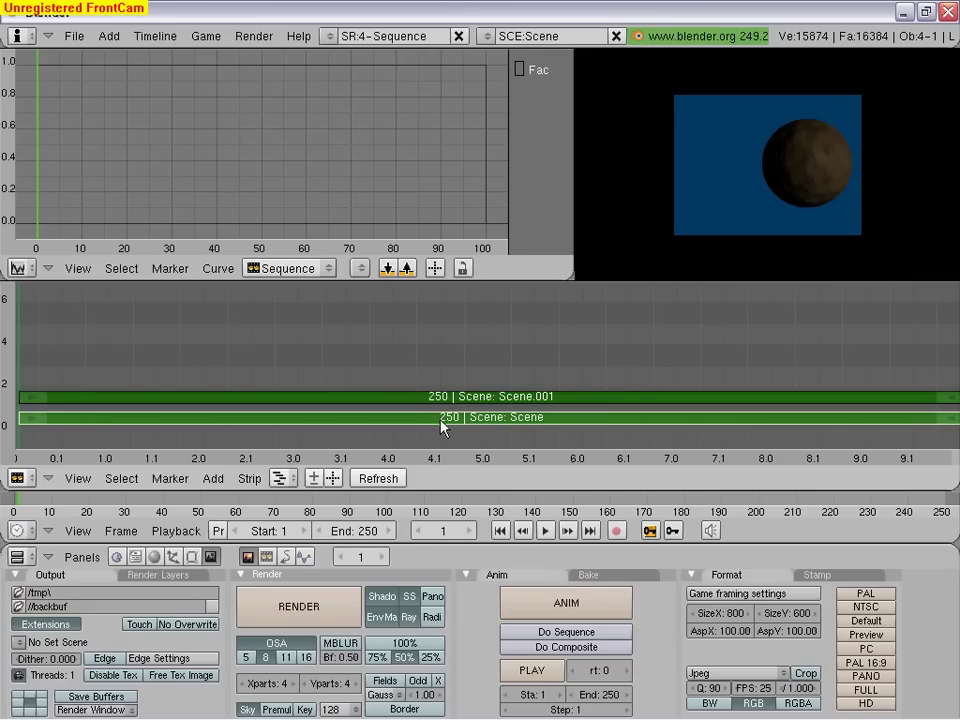
left_click(215, 479)
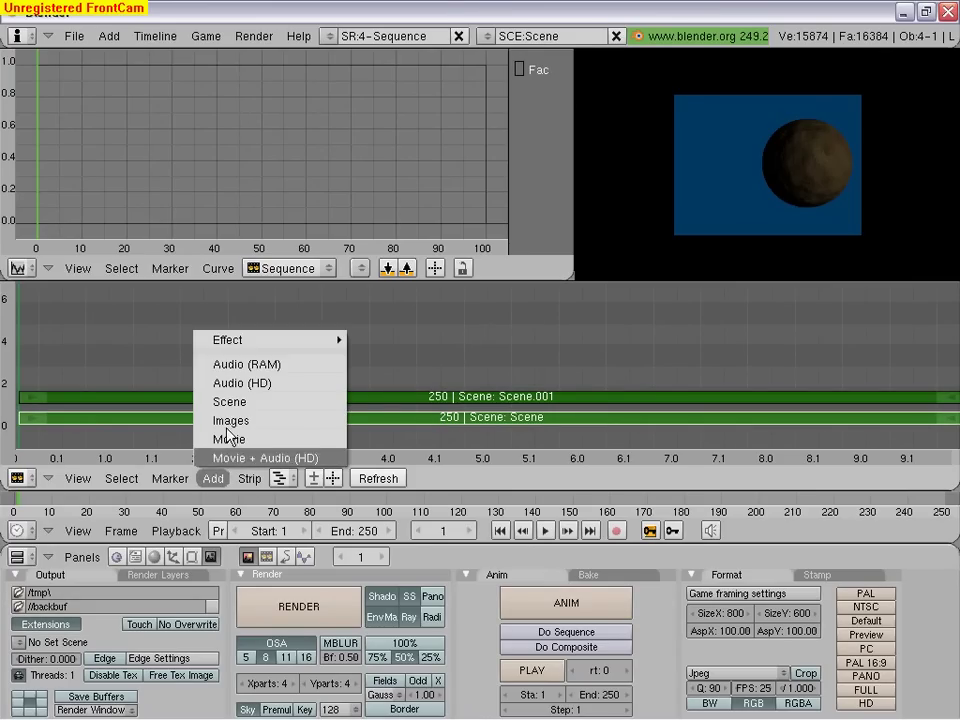
mouse_move(270, 340)
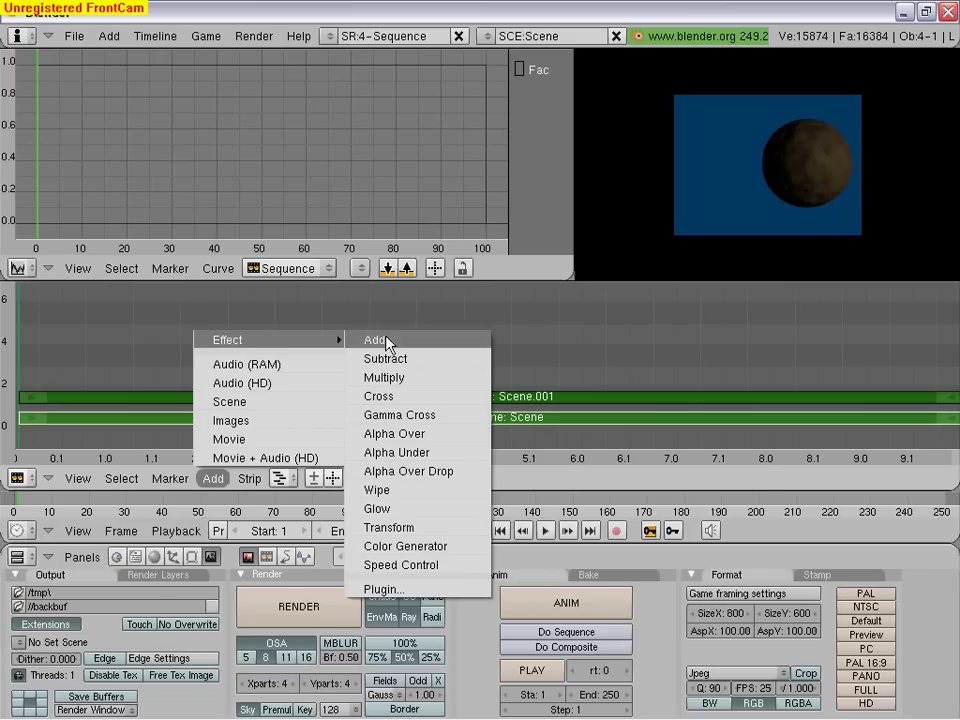
left_click(385, 437)
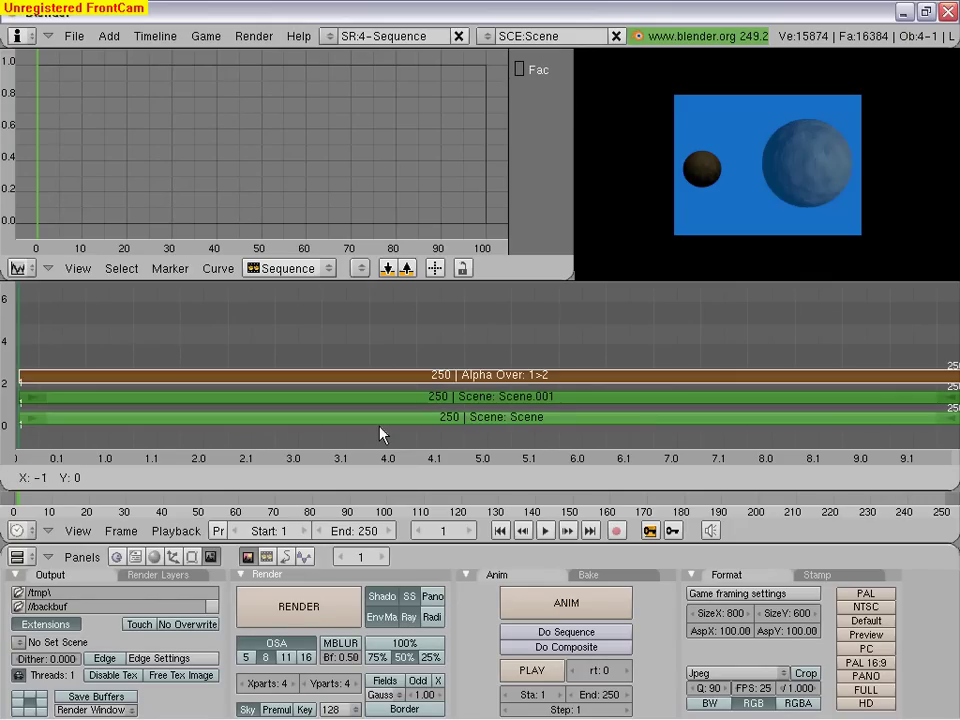
Raise the Alpha Over strip one channel and reselect the Scene.001 strip
left_click(373, 422)
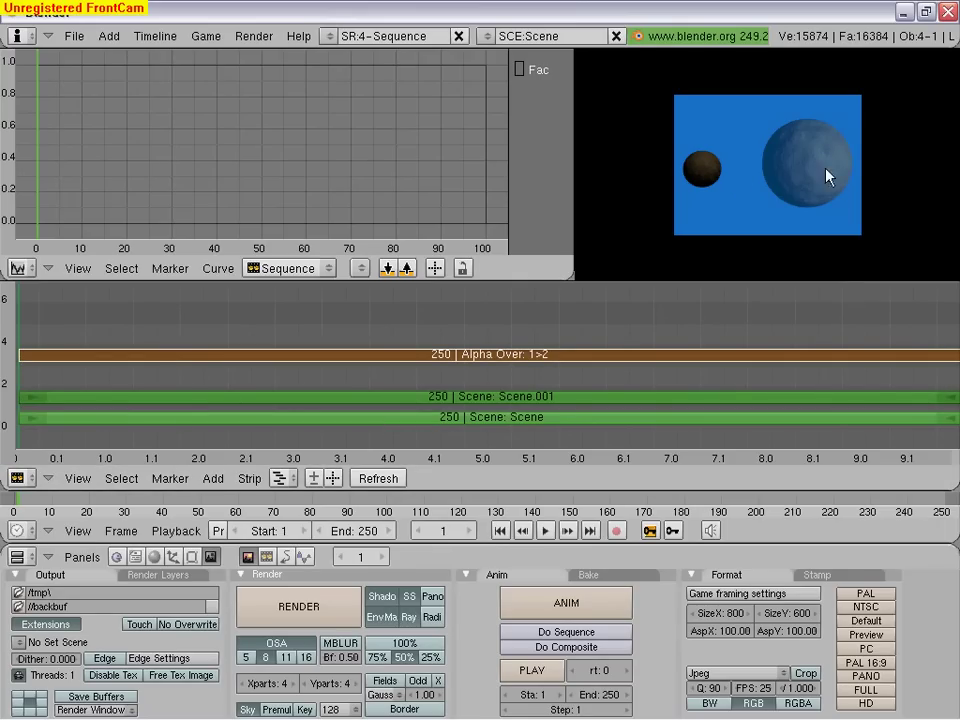
right_click(543, 362)
right_click(521, 398)
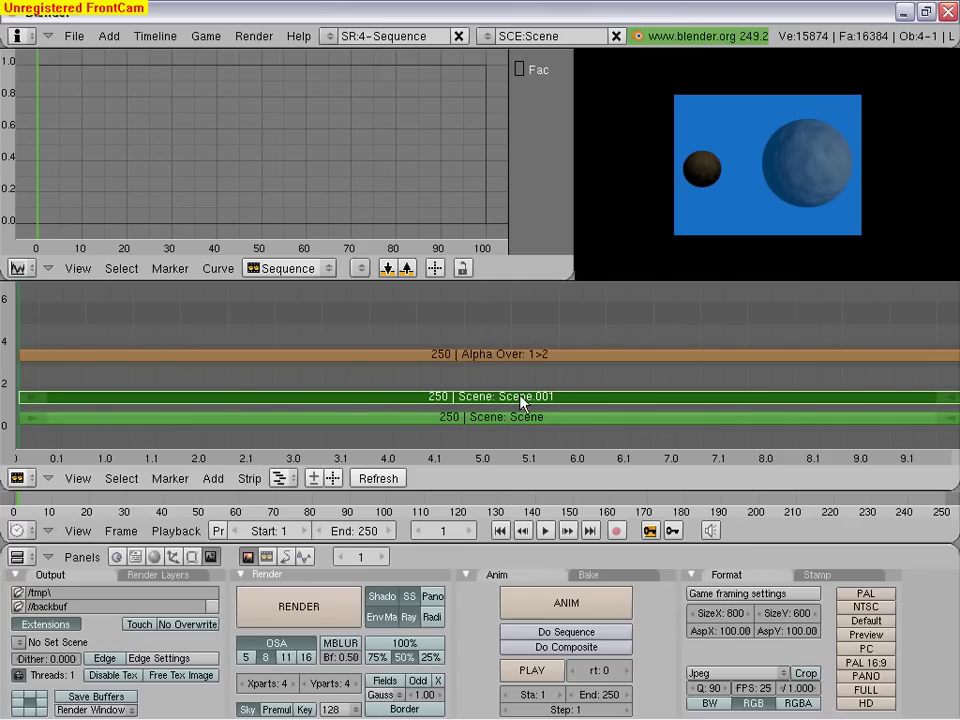
Set the world horizon colour to black and refresh the composited preview
left_click(154, 558)
left_click(325, 557)
left_click(302, 615)
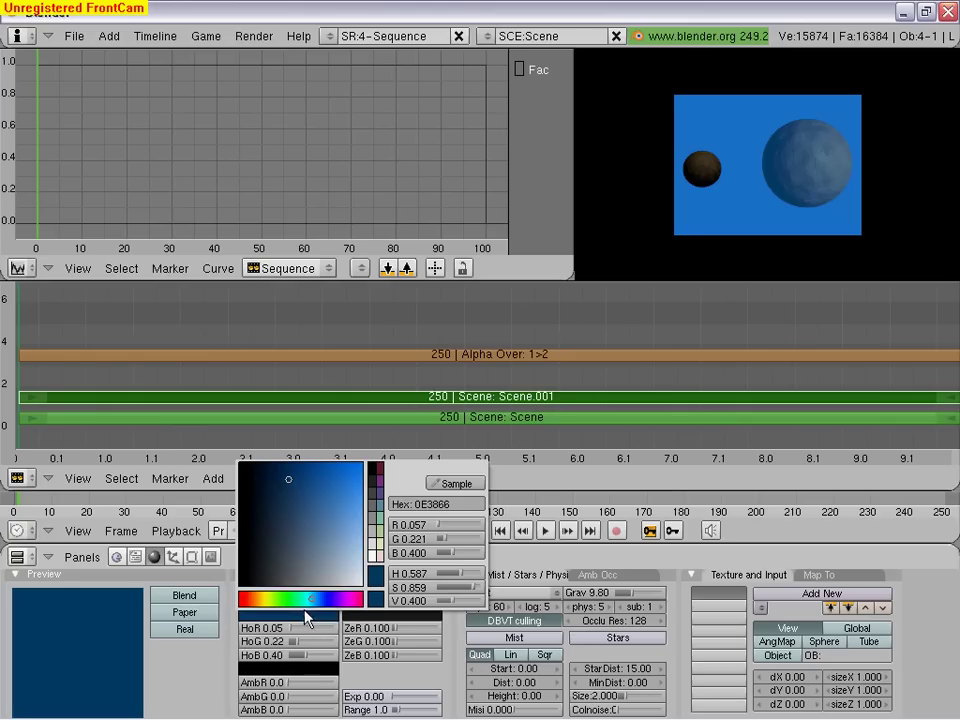
left_click(377, 470)
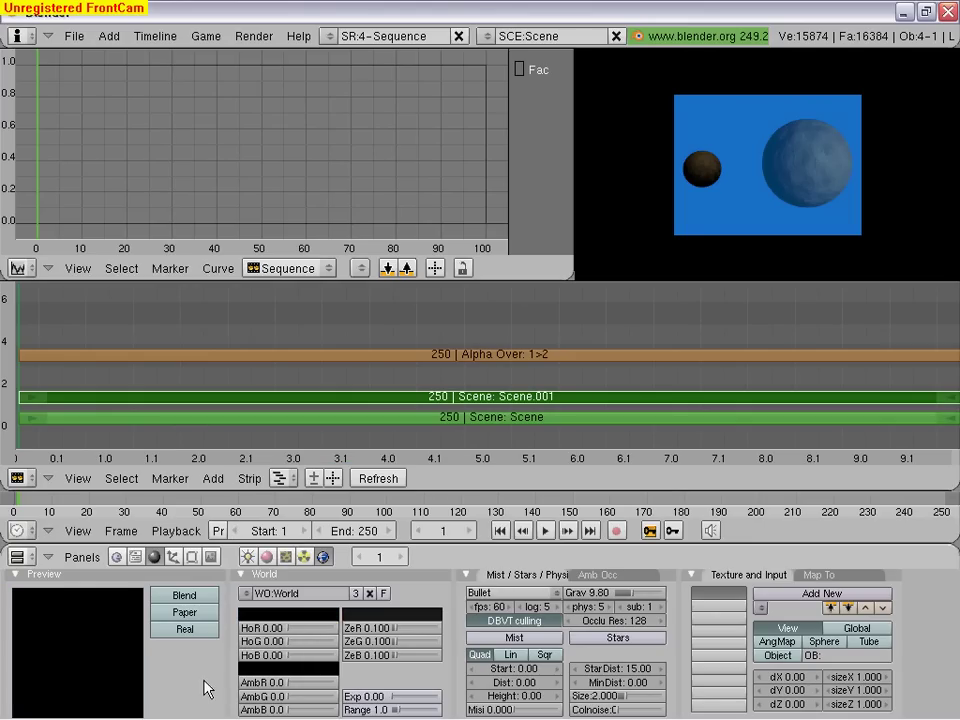
left_click(382, 479)
left_click(384, 480)
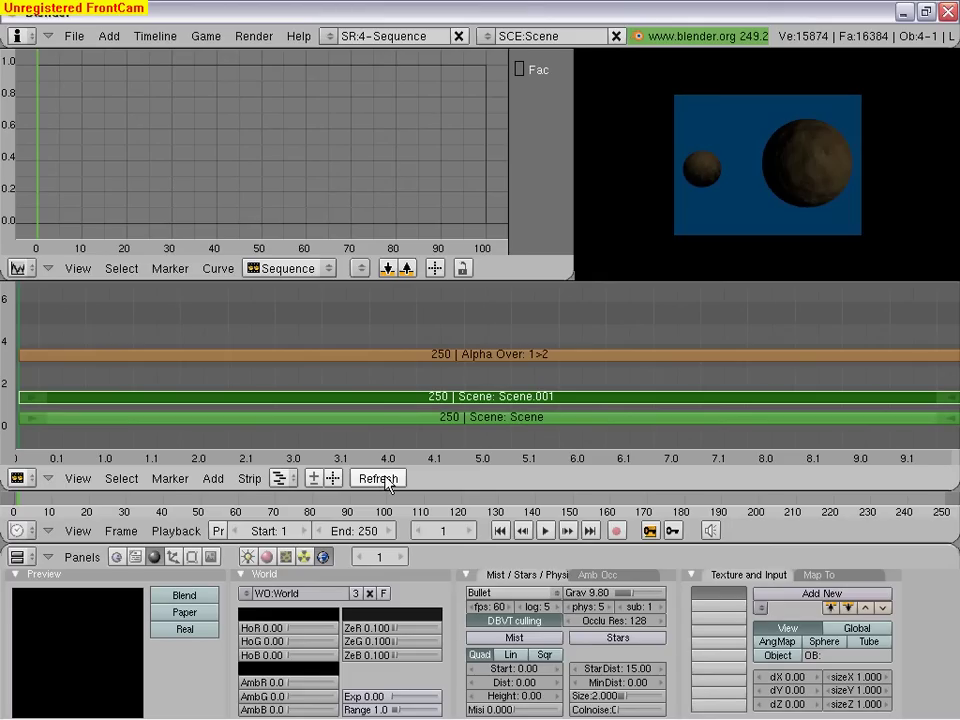
Enable Stars in the world settings and select the Scene strip
scroll(809, 164, "up", 2)
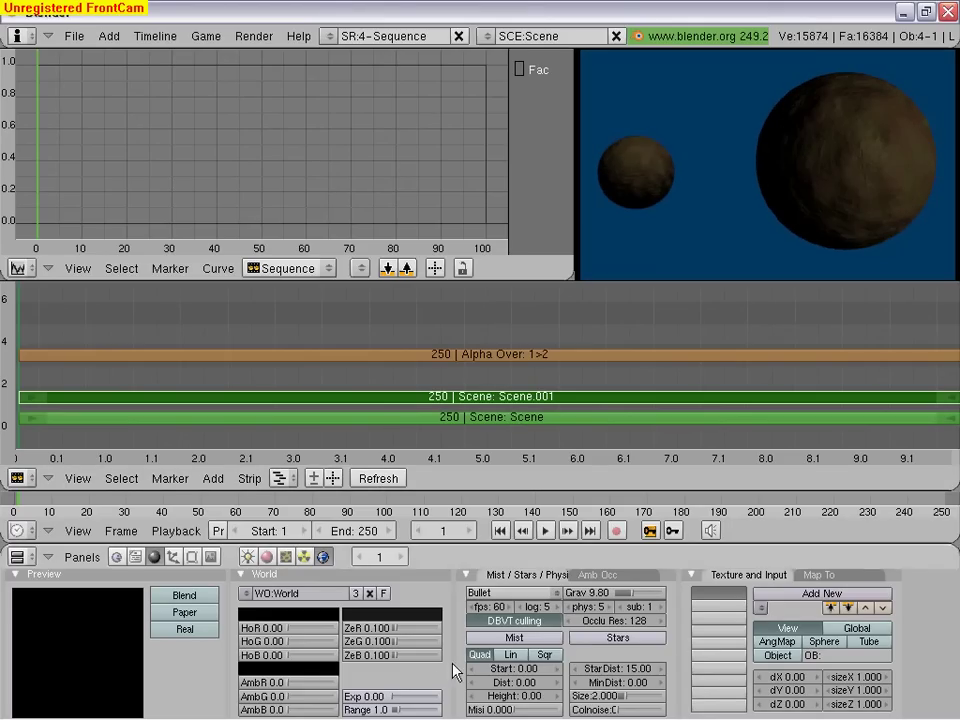
left_click(635, 645)
right_click(402, 417)
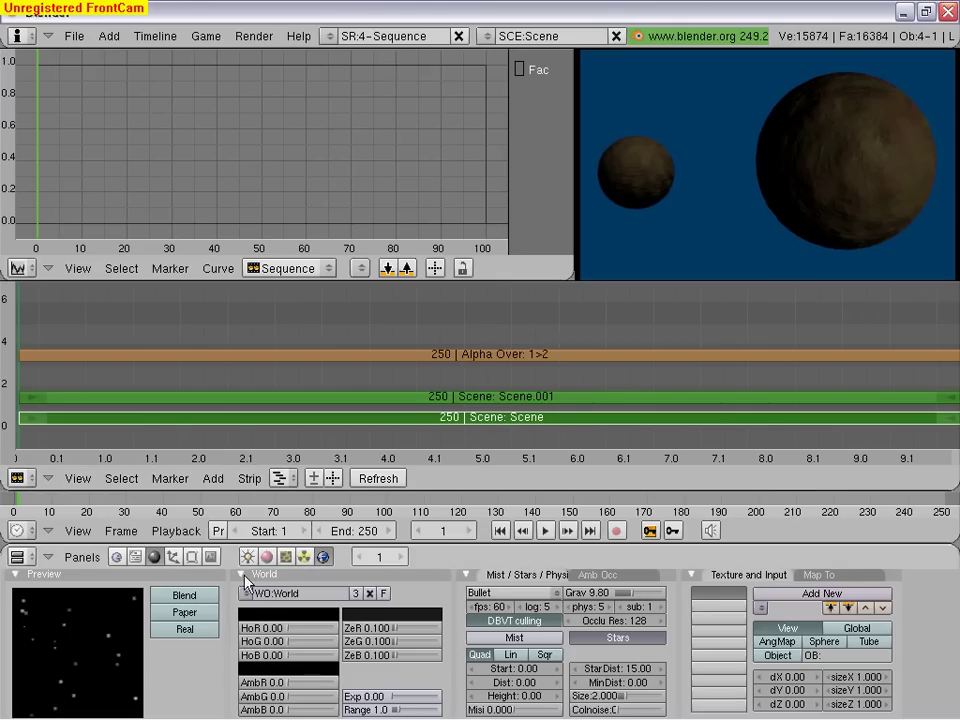
Reopen the world settings, turn Stars off and refresh the composite preview
left_click(267, 558)
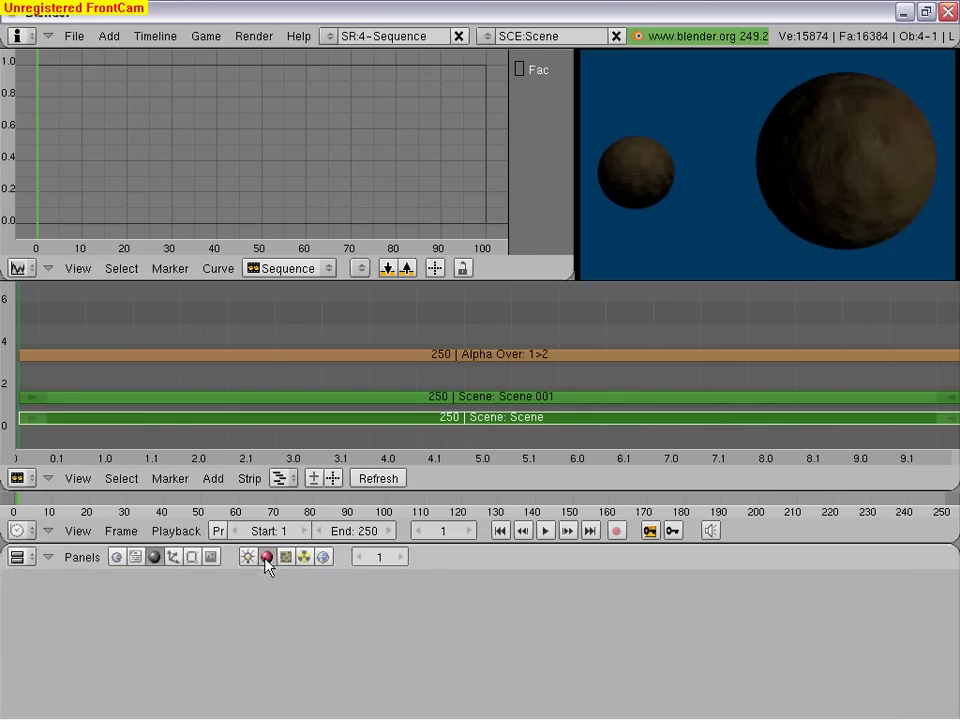
left_click(325, 559)
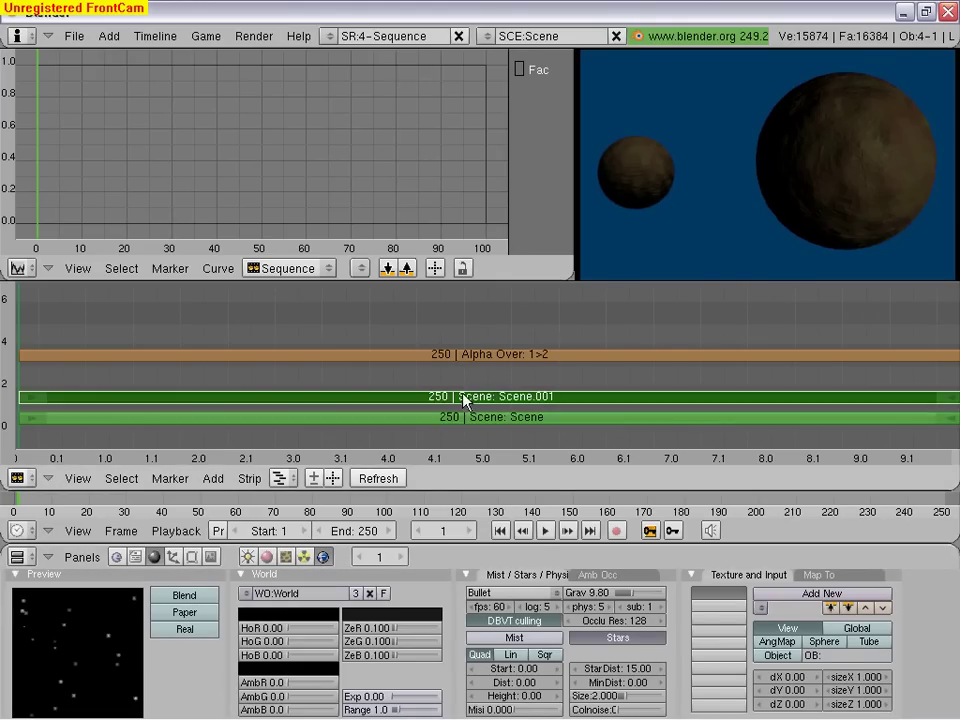
left_click(300, 614)
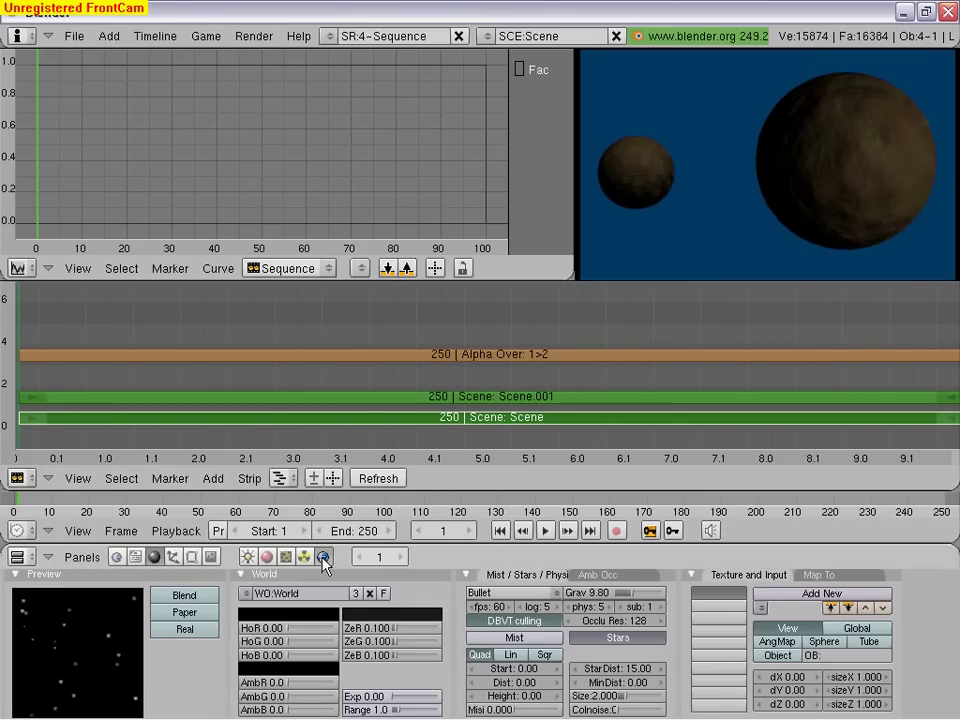
left_click(372, 479)
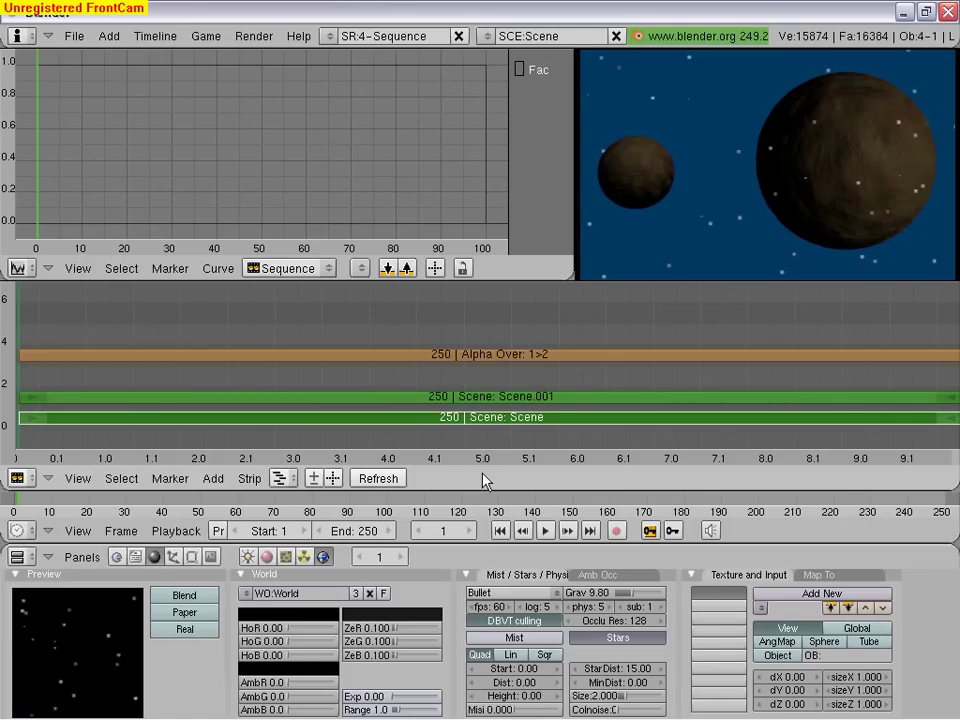
right_click(610, 641)
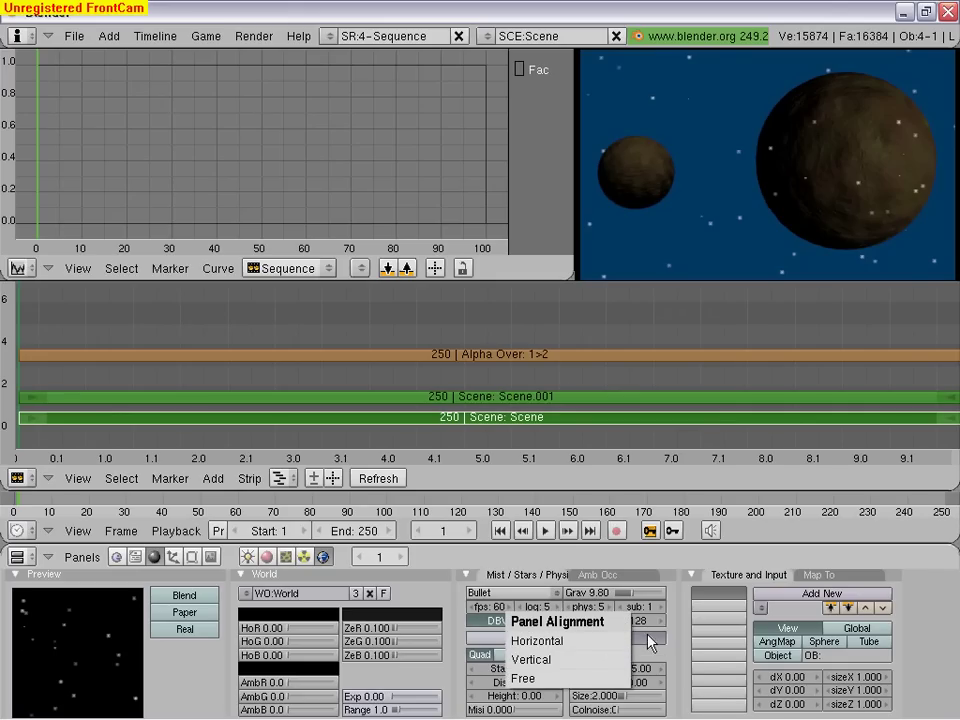
left_click(641, 641)
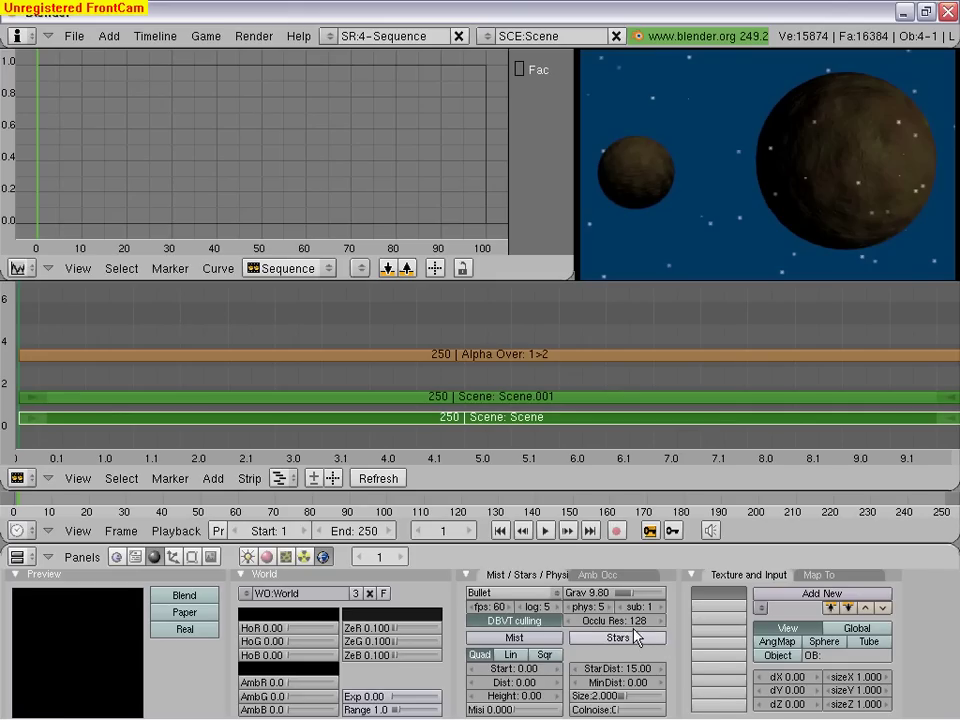
right_click(482, 402)
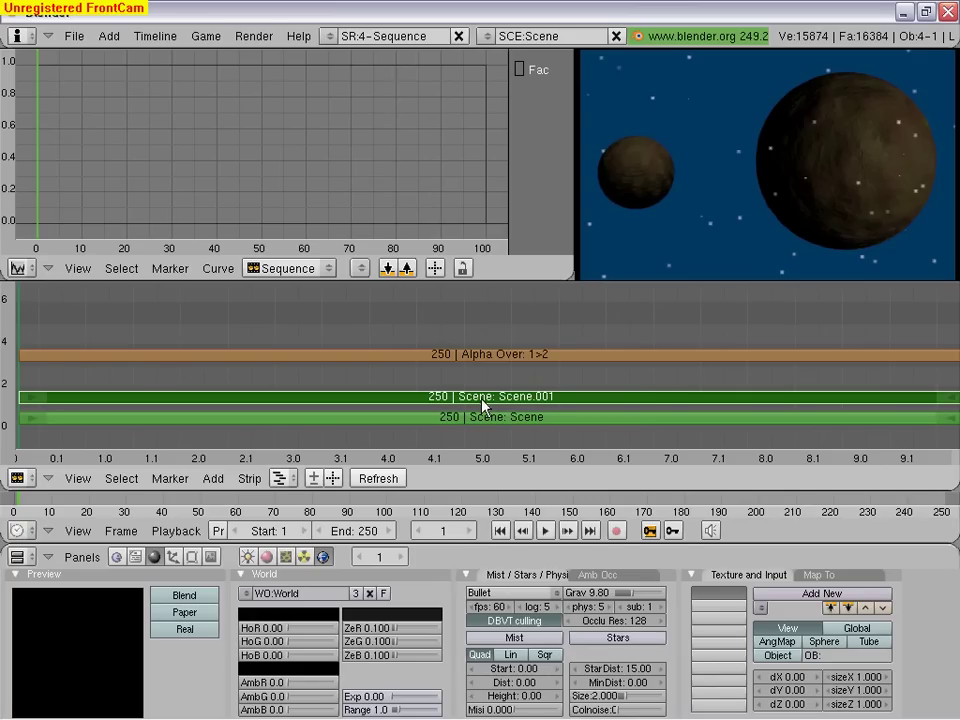
left_click(387, 480)
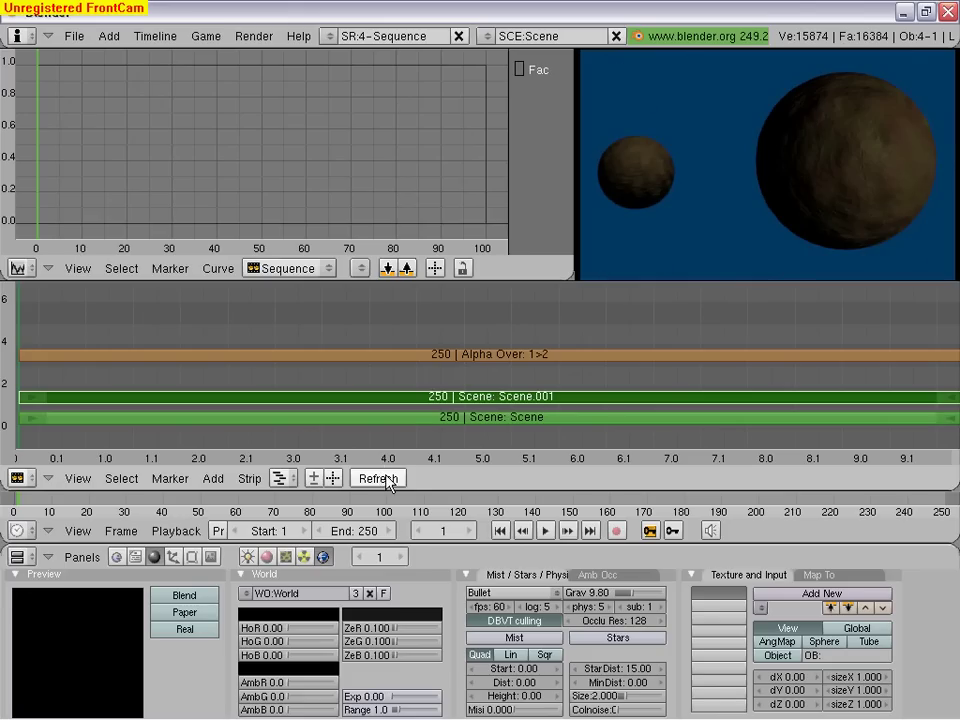
Turn Stars back on and refresh so stars appear in the composite, then switch Stars off
right_click(410, 419)
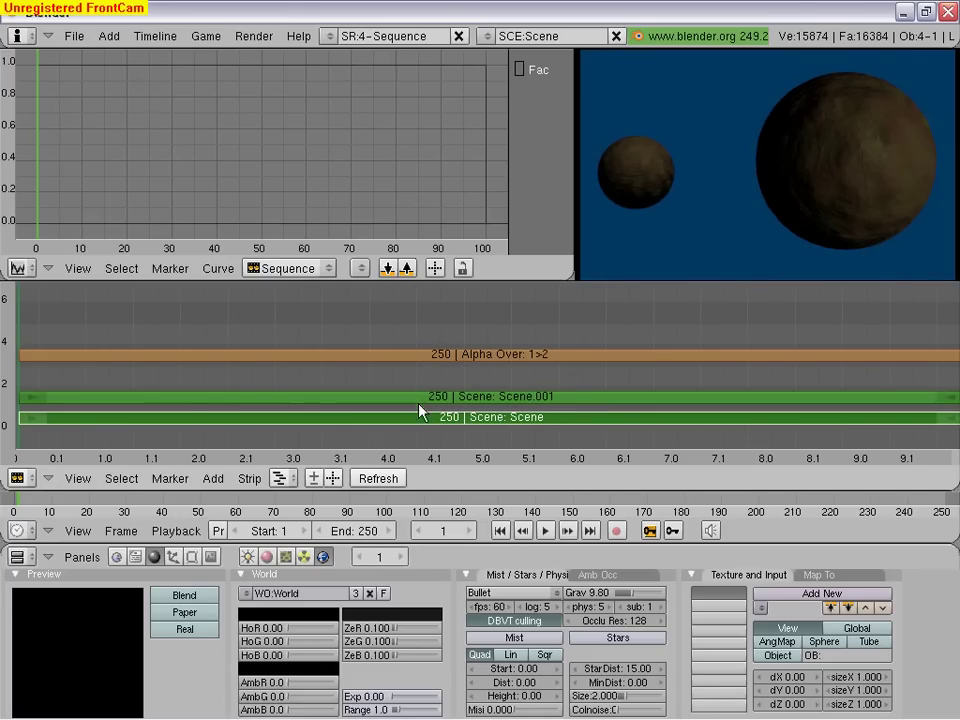
right_click(424, 400)
right_click(425, 418)
left_click(628, 641)
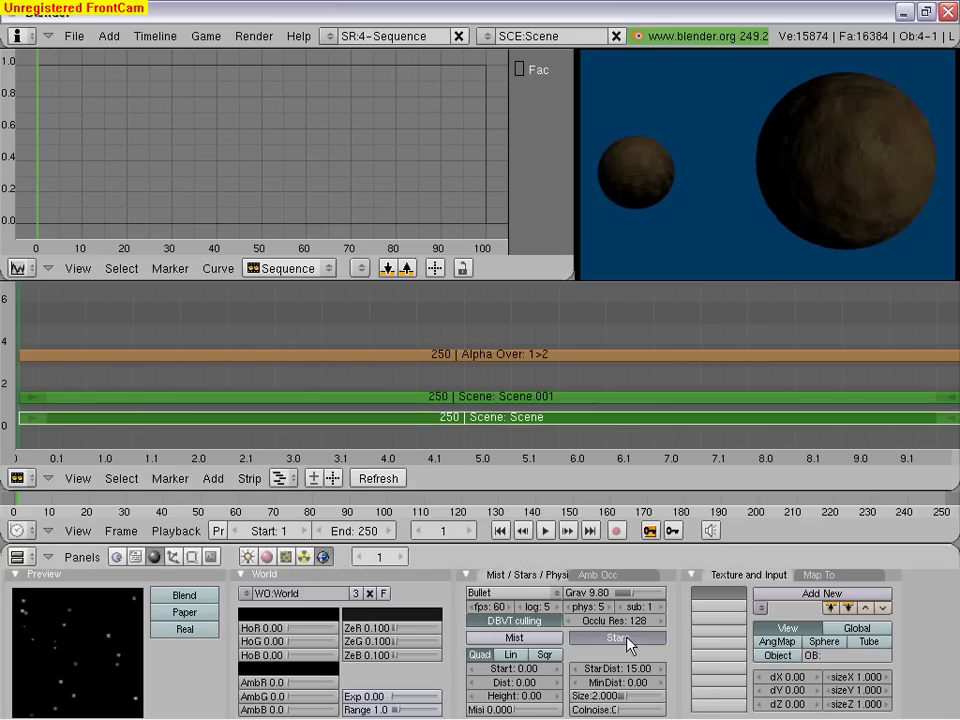
left_click(388, 478)
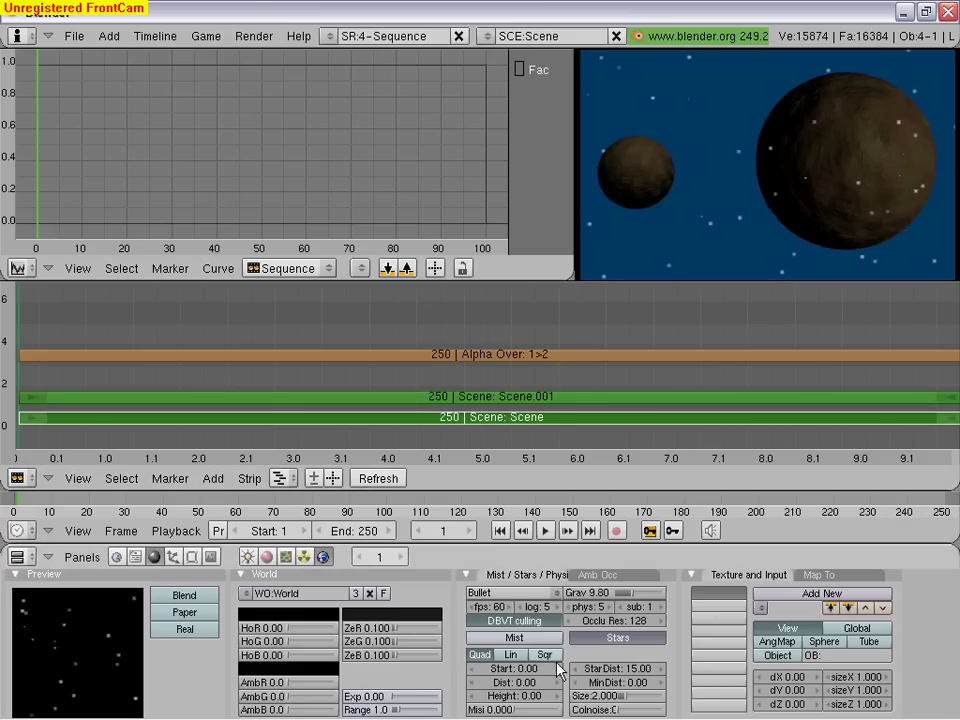
left_click(614, 641)
right_click(490, 398)
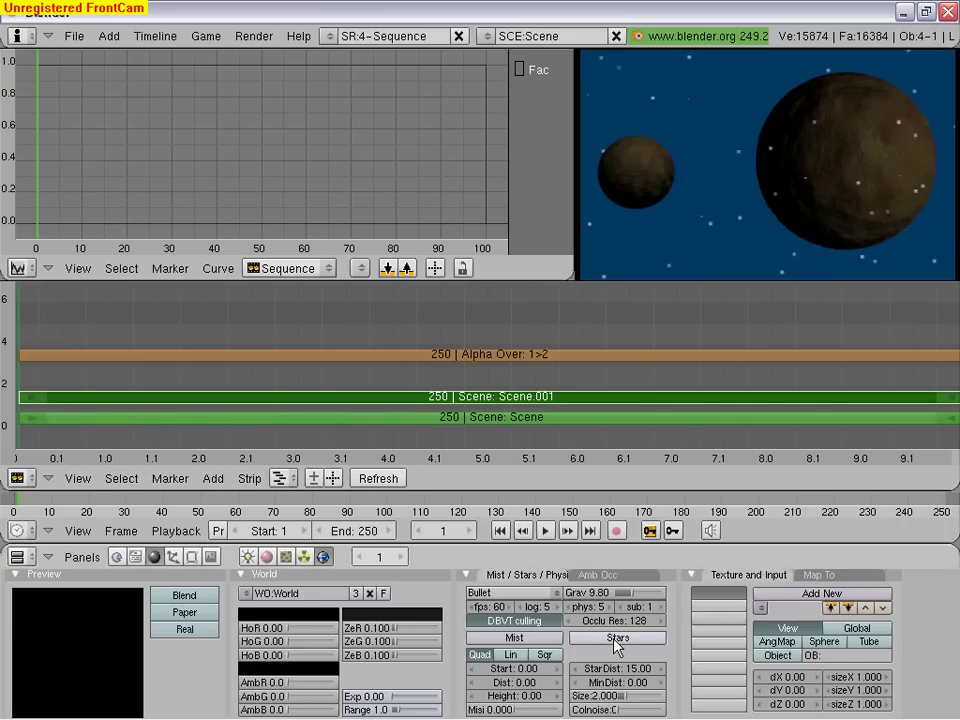
Give Scene.001's world a black horizon with Stars, then return to Scene and refresh
left_click(487, 36)
left_click(493, 91)
left_click(288, 614)
left_click(373, 468)
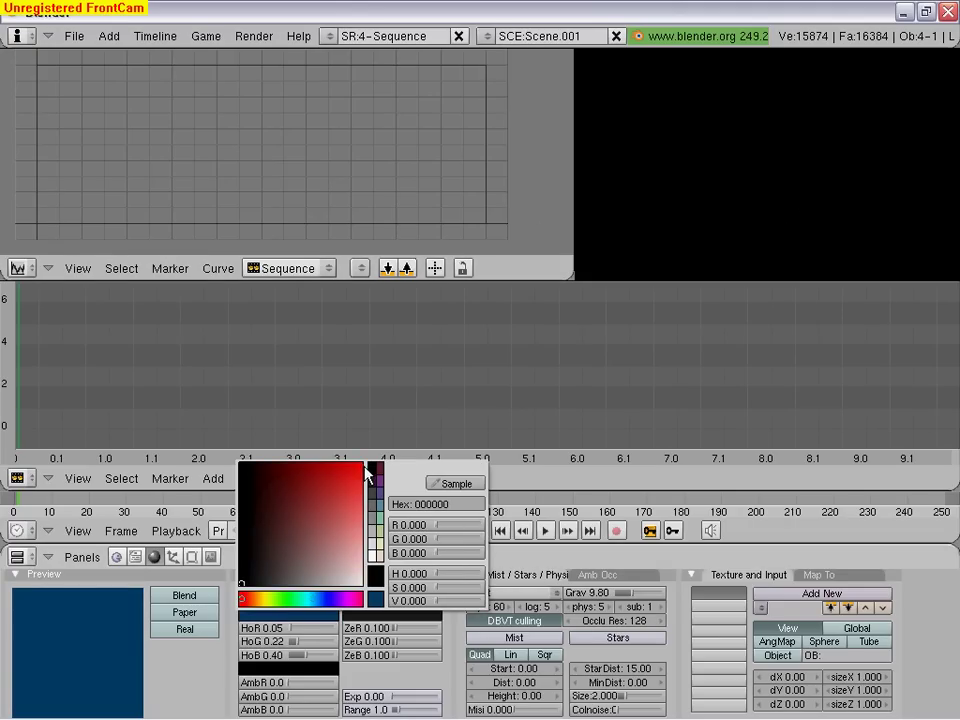
left_click(622, 640)
left_click(487, 36)
left_click(490, 76)
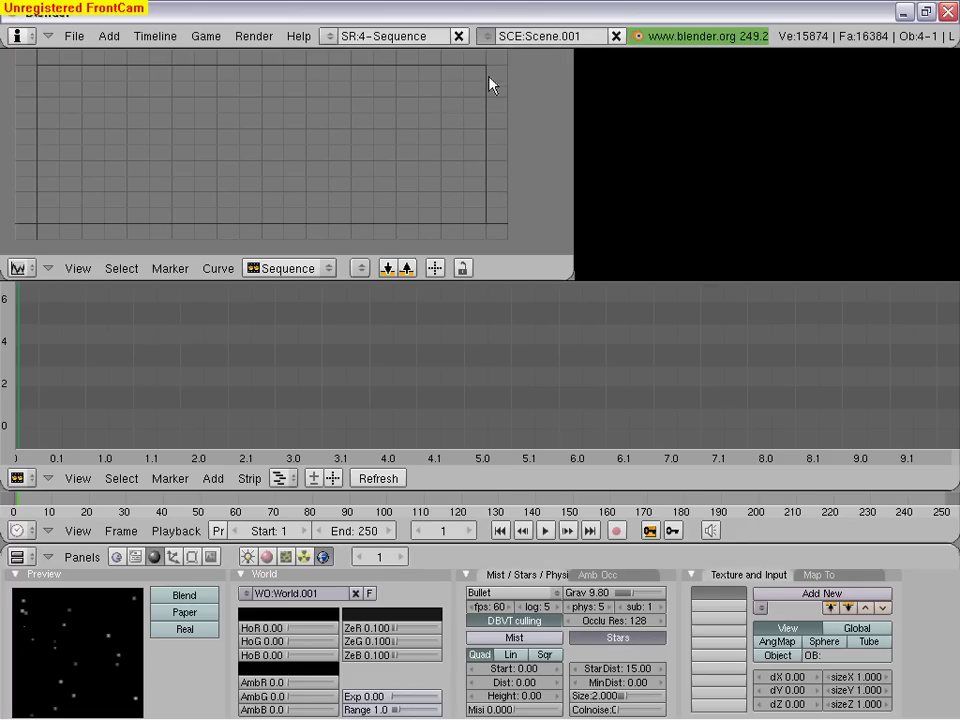
left_click(379, 478)
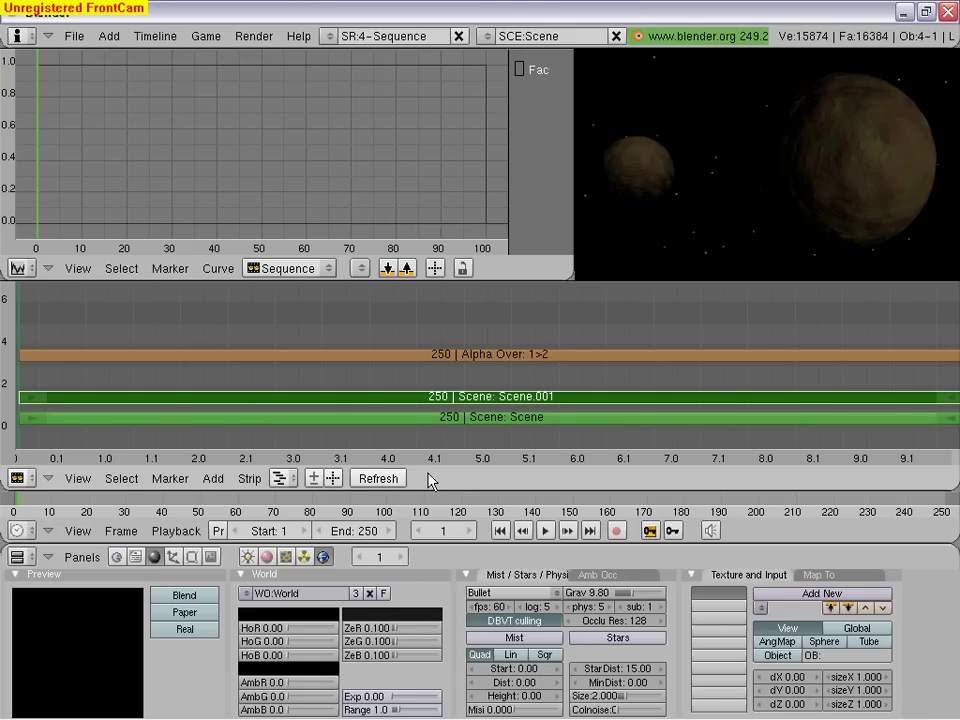
Render the current frame from the Render settings and close the result
left_click(211, 557)
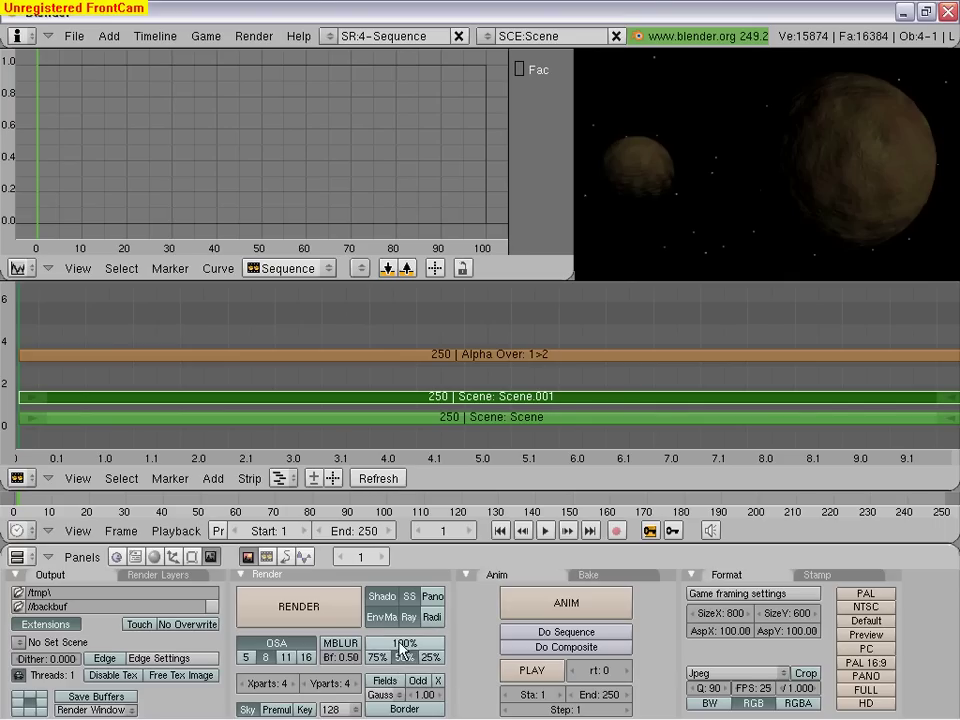
left_click(313, 613)
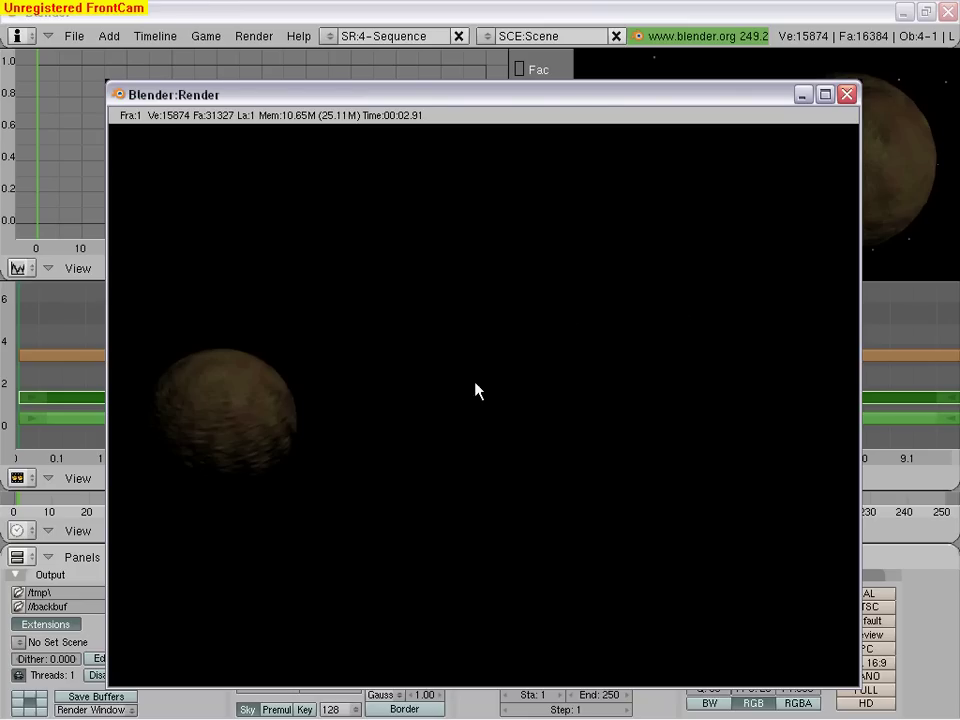
left_click(848, 95)
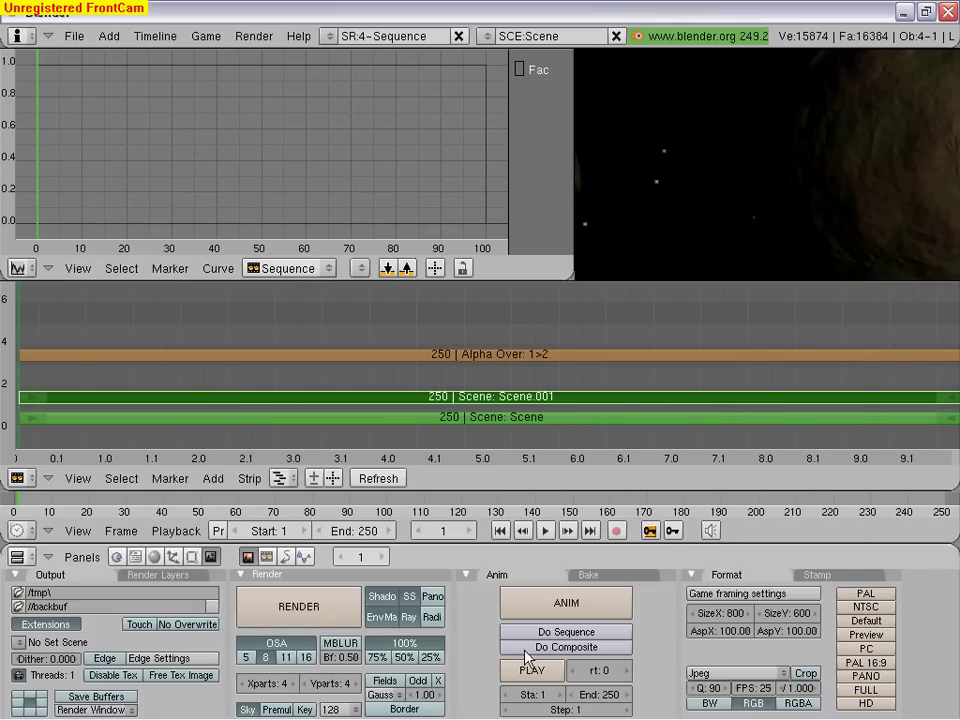
Enable Do Sequence, render the composited frame of both starry planets, and close it
left_click(553, 634)
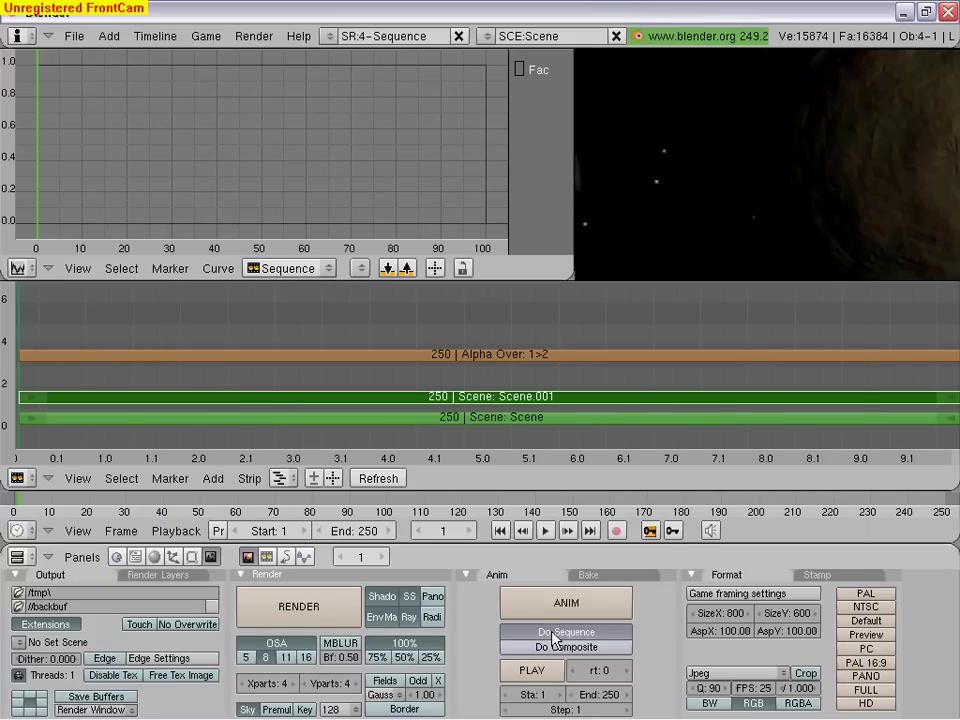
left_click(291, 620)
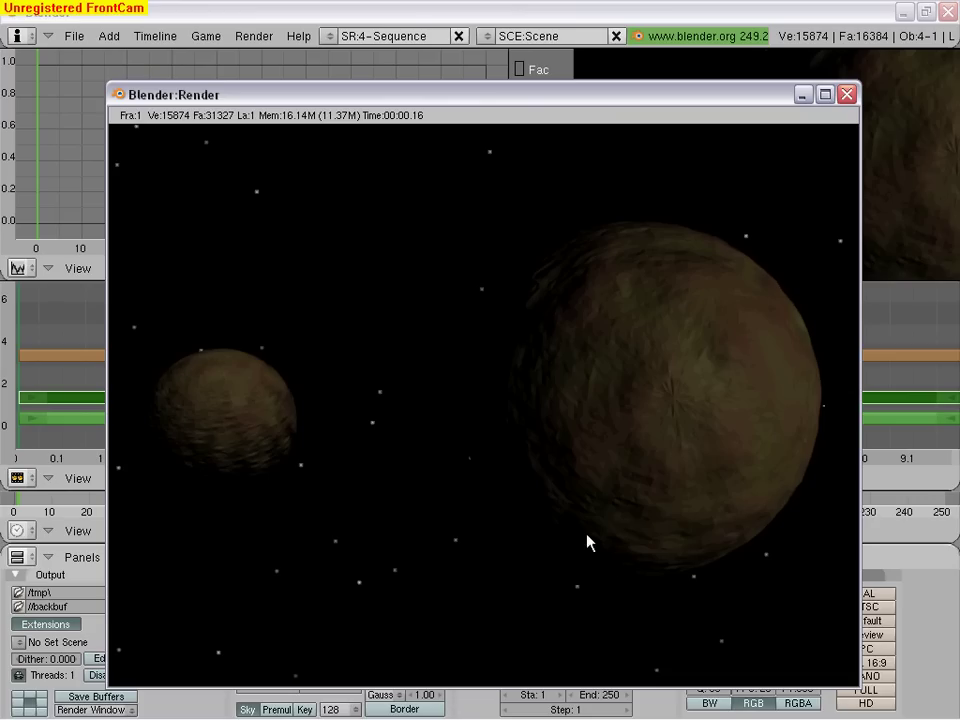
left_click(847, 96)
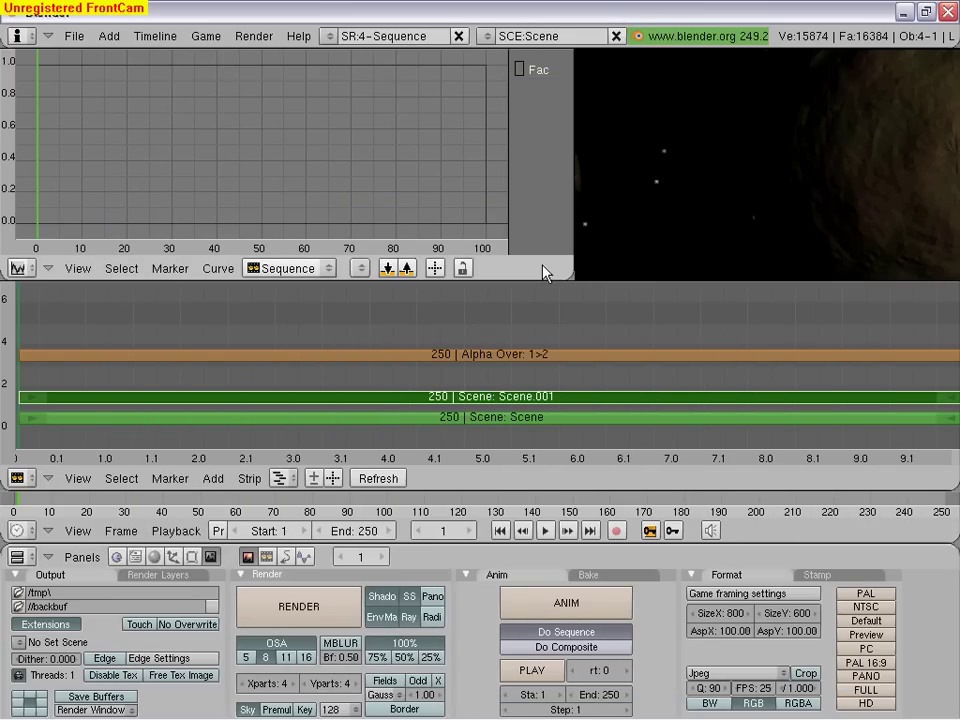